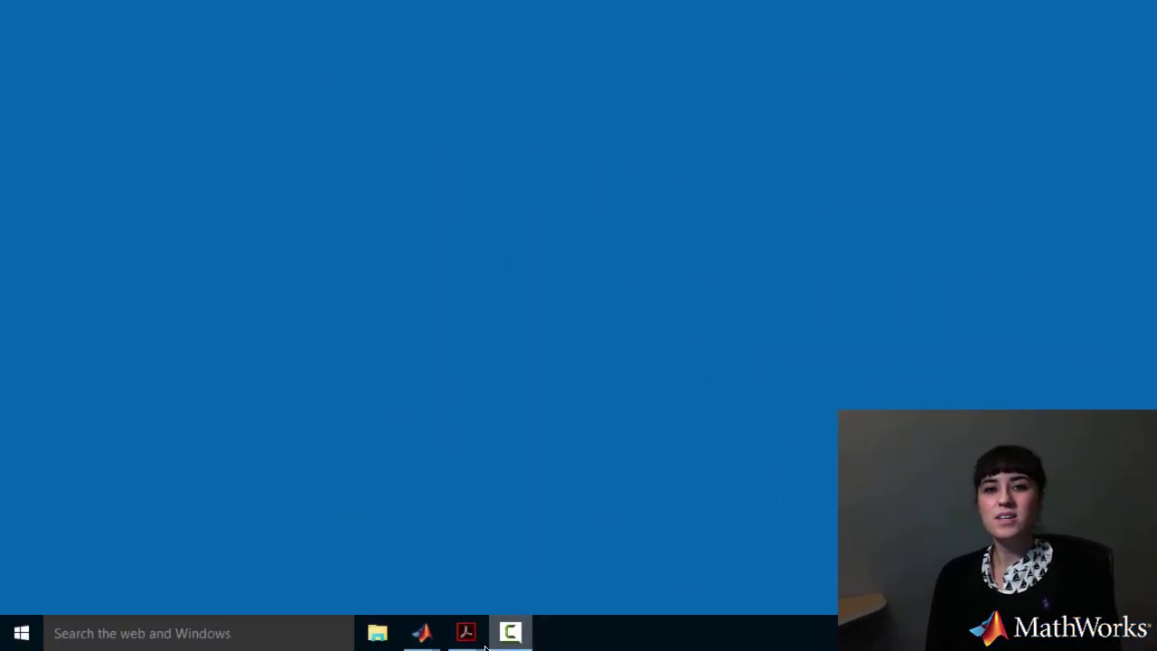
Bring up Feedback control system.pdf to show the car-speed feedback loop diagram in Acrobat.
left_click(465, 630)
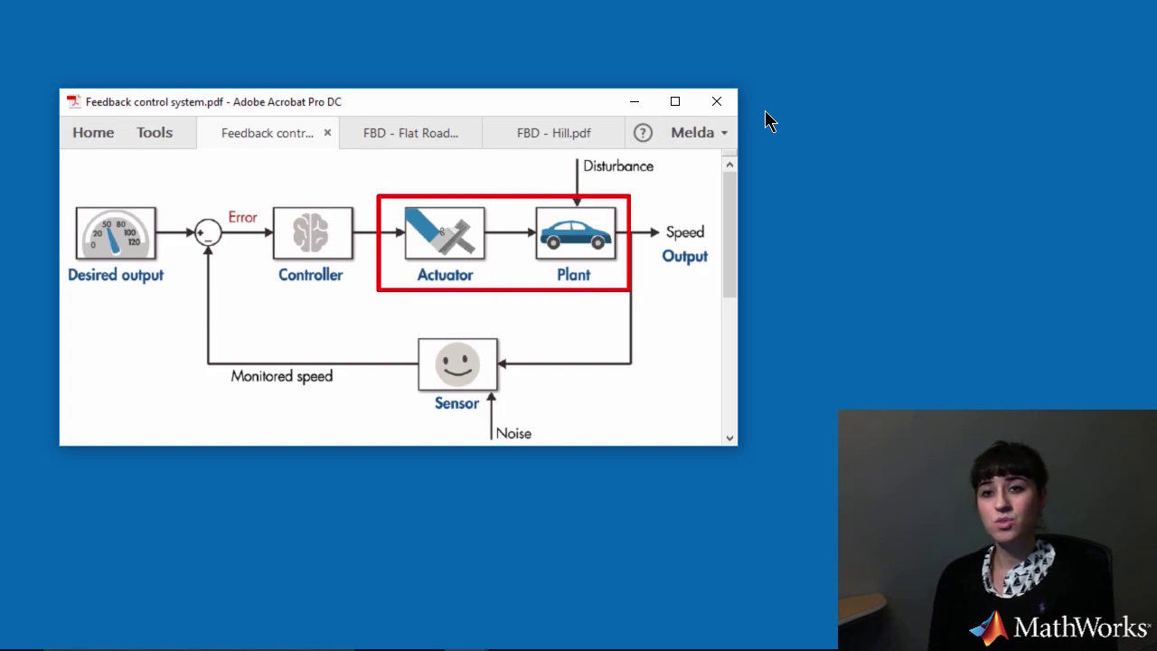
Switch to the Understanding_Control_Systems model and show My Library in the Library Browser.
left_click(634, 102)
mouse_move(421, 633)
left_click(457, 596)
left_click(218, 159)
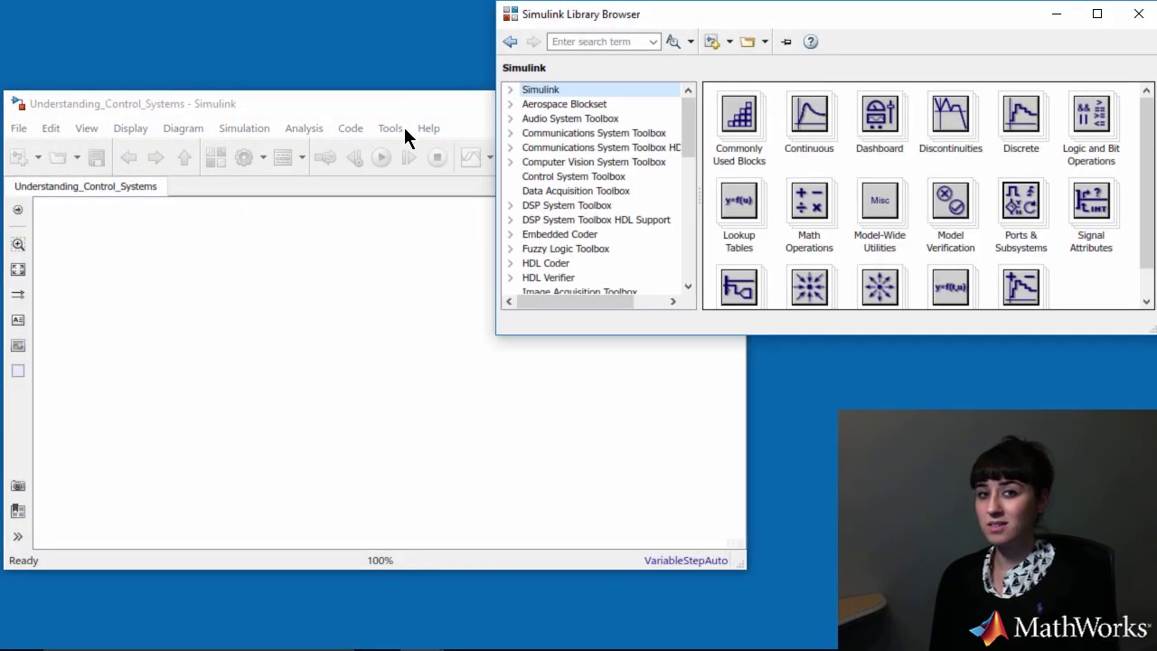
left_click_drag(687, 113, 686, 154)
left_click(615, 178)
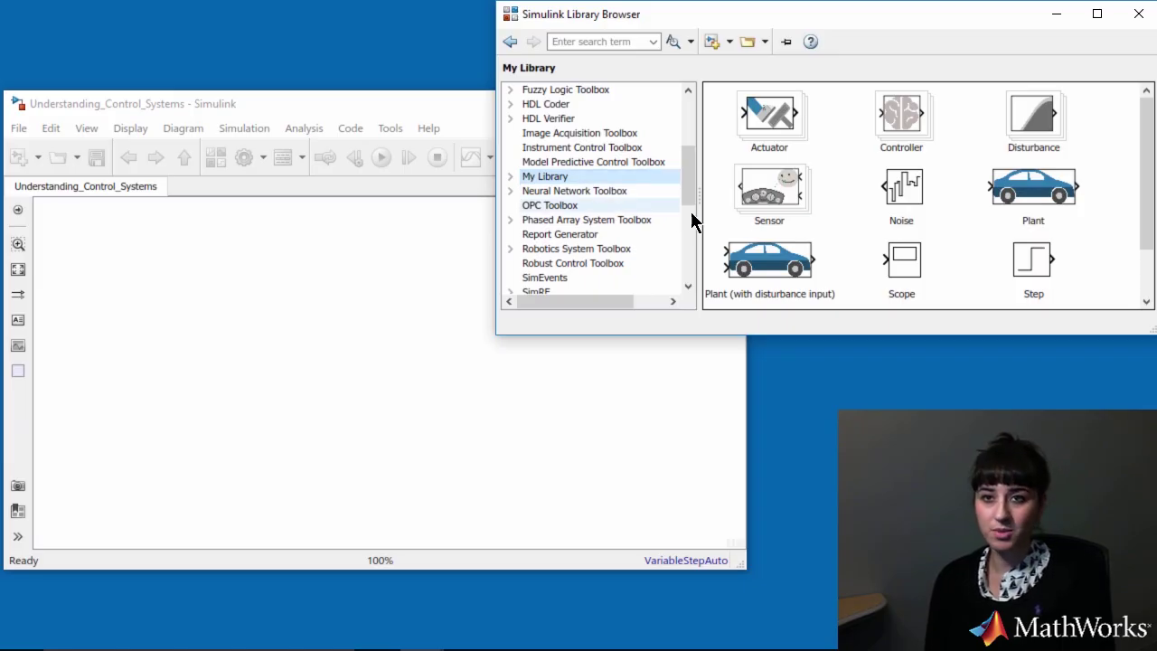
Add a Step block wired to the Actuator and name the Step 'Pedal position'.
left_click_drag(1033, 259, 123, 374)
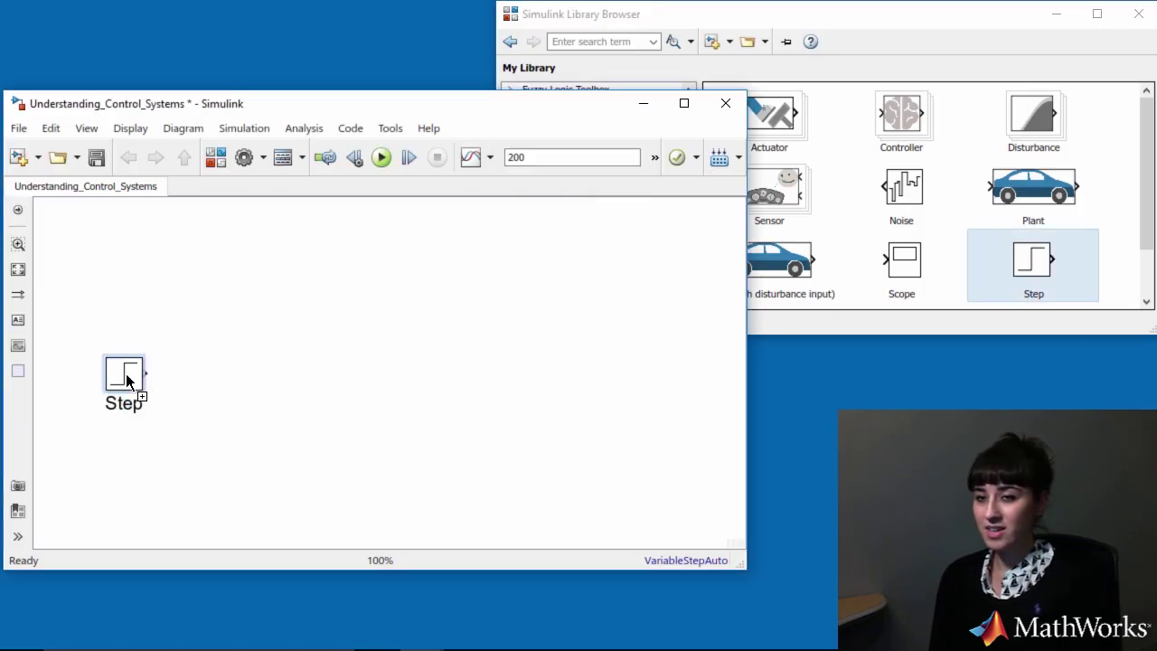
left_click_drag(770, 118, 260, 372)
left_click_drag(147, 373, 232, 372)
double_click(121, 404)
type("Pedal position")
Add the Plant after the Actuator and a Scope named 'Output' after the Plant.
left_click_drag(1033, 186, 491, 343)
left_click_drag(464, 383, 502, 382)
left_click_drag(901, 262, 636, 374)
left_click(563, 385)
double_click(634, 408)
type("Output")
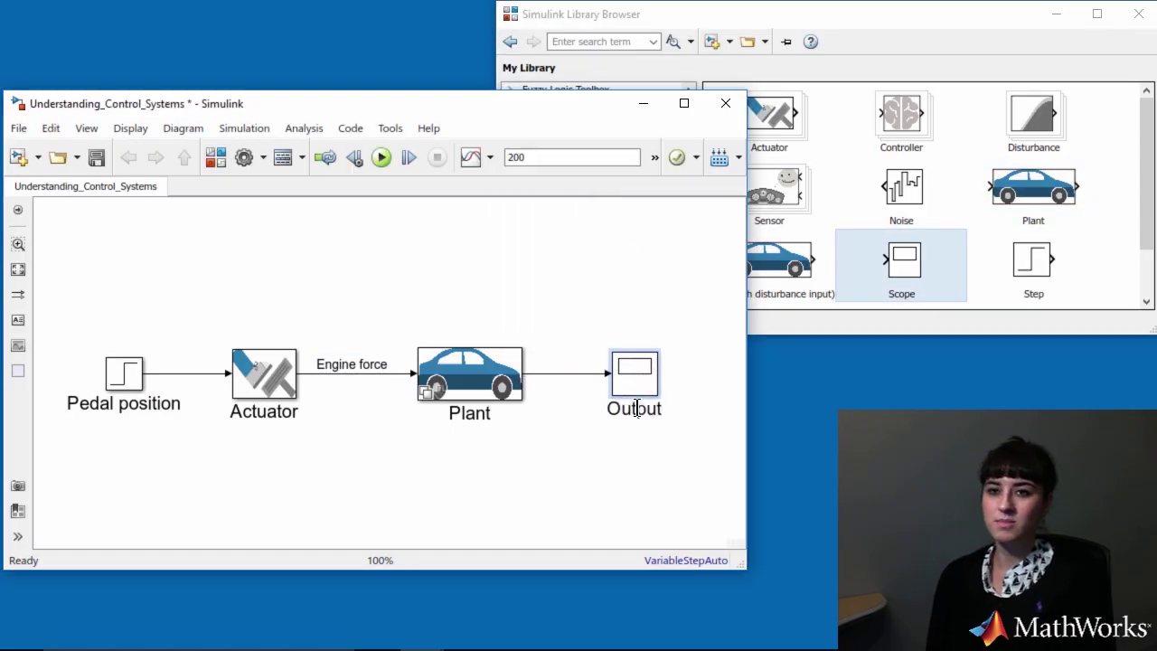
Enlarge the Pedal position block and label the Plant-to-Output signal 'Speed'.
left_click(140, 361)
left_click_drag(141, 358, 150, 350)
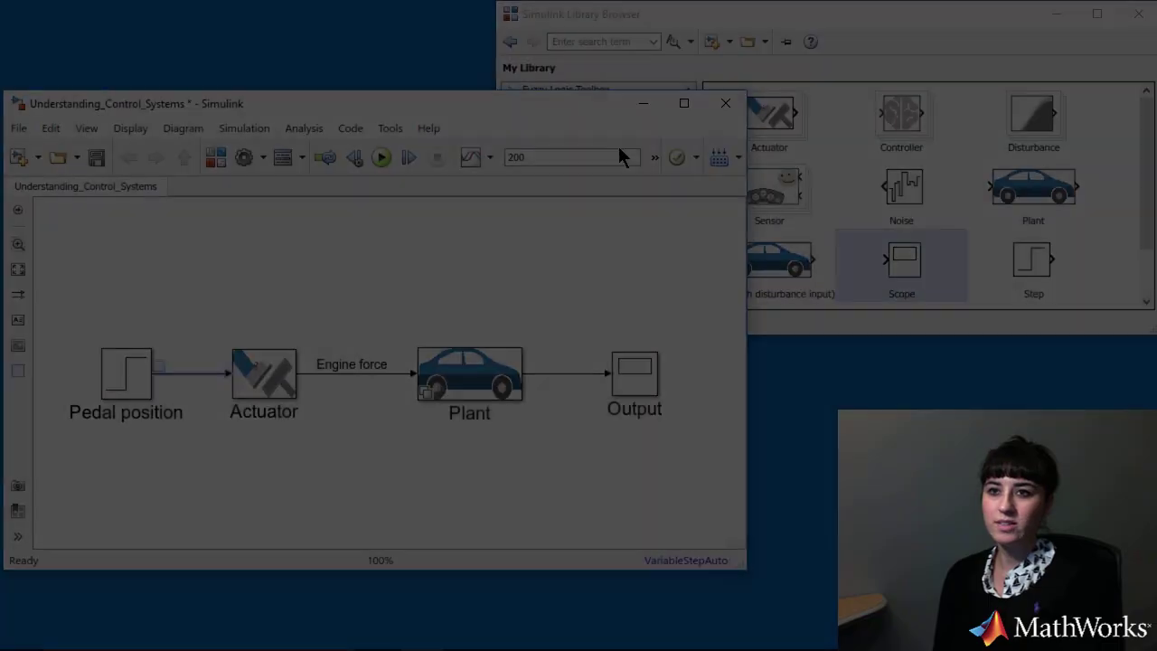
double_click(565, 372)
type("Speed")
Enclose the four blocks in a beige area titled 'OPEN-LOOP CONTROL SYSTEM'.
left_click(587, 446)
left_click(18, 370)
mouse_move(41, 268)
left_mouse_down()
mouse_move(124, 328)
mouse_move(708, 470)
left_mouse_up()
right_click(284, 293)
left_click(60, 321)
left_click(63, 282)
type("OPEN-LOOP CONTROL SYSTEM")
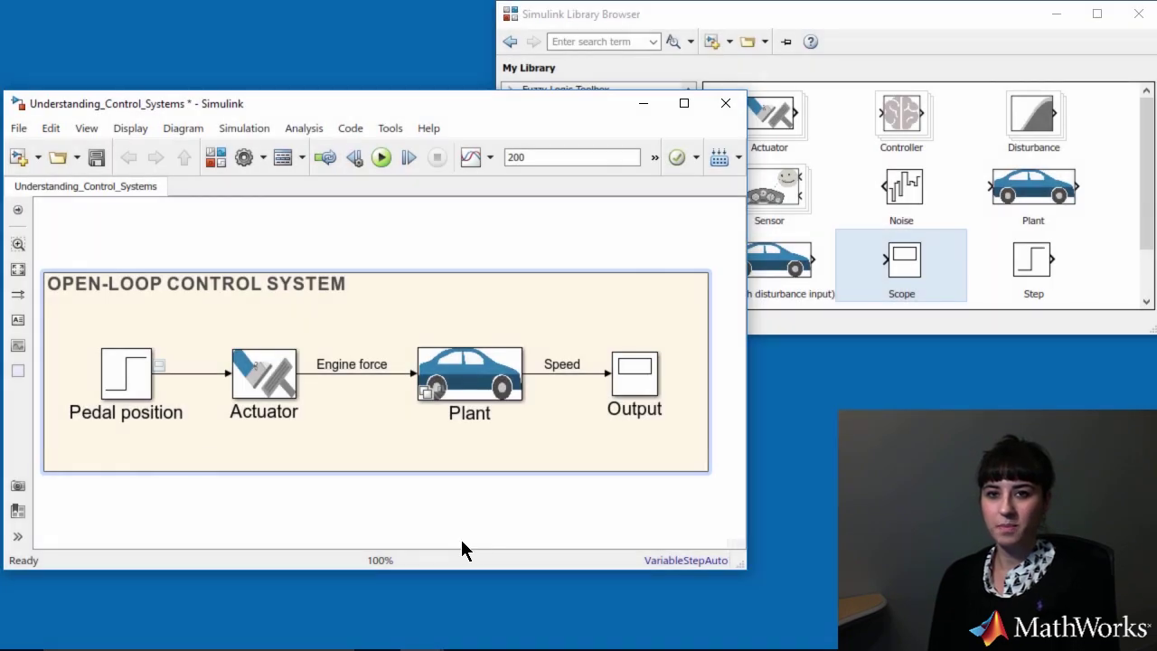
Change the Pedal position step's final value from 1 to pi/18.
left_click(137, 386)
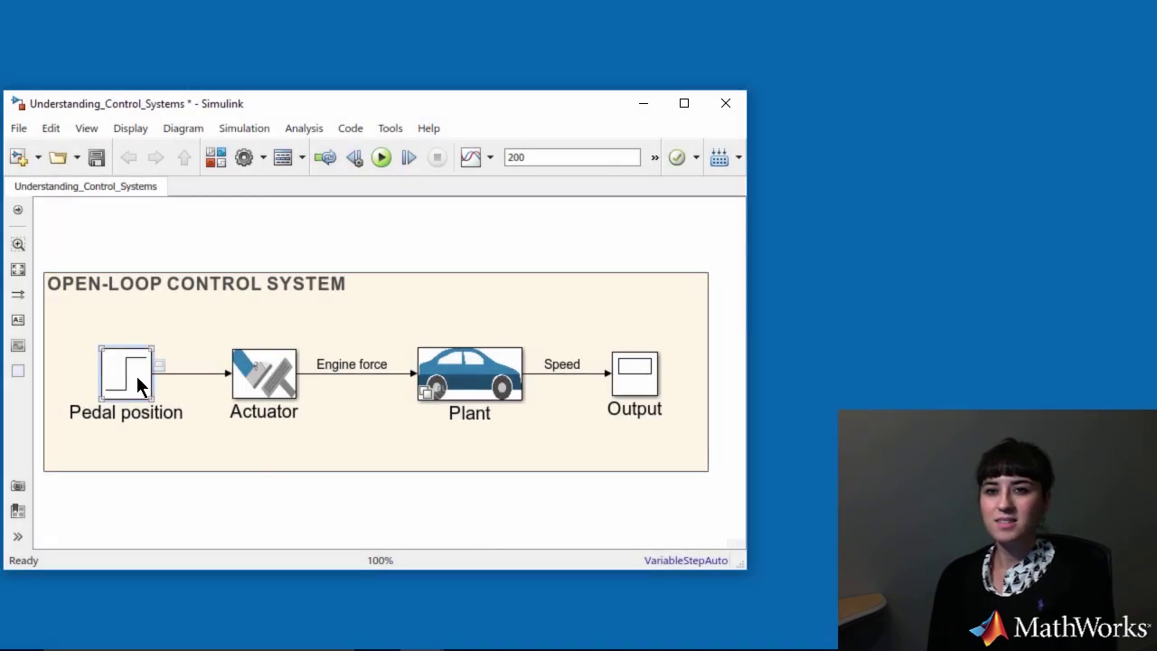
double_click(137, 386)
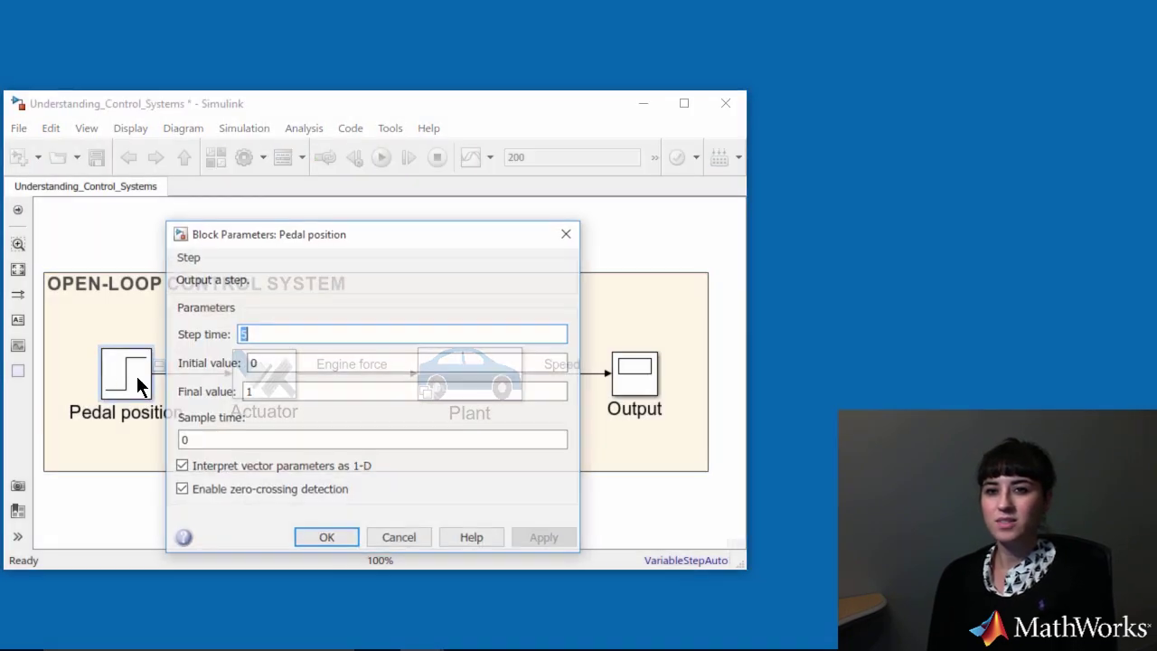
double_click(299, 394)
type("pi/18")
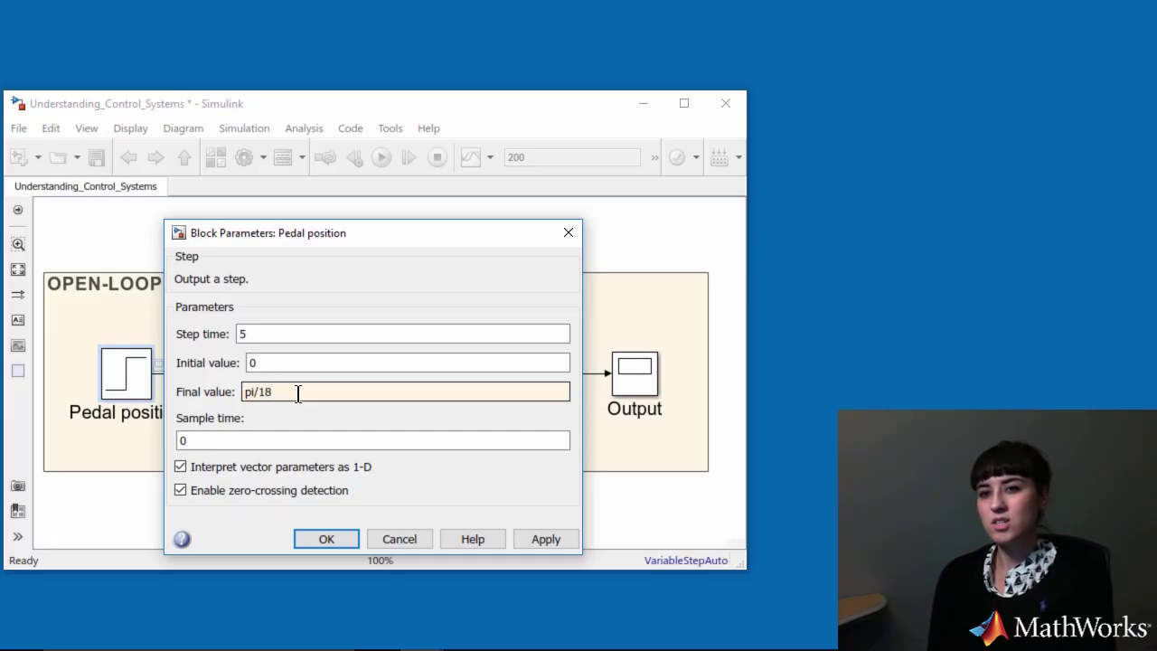
left_click(328, 539)
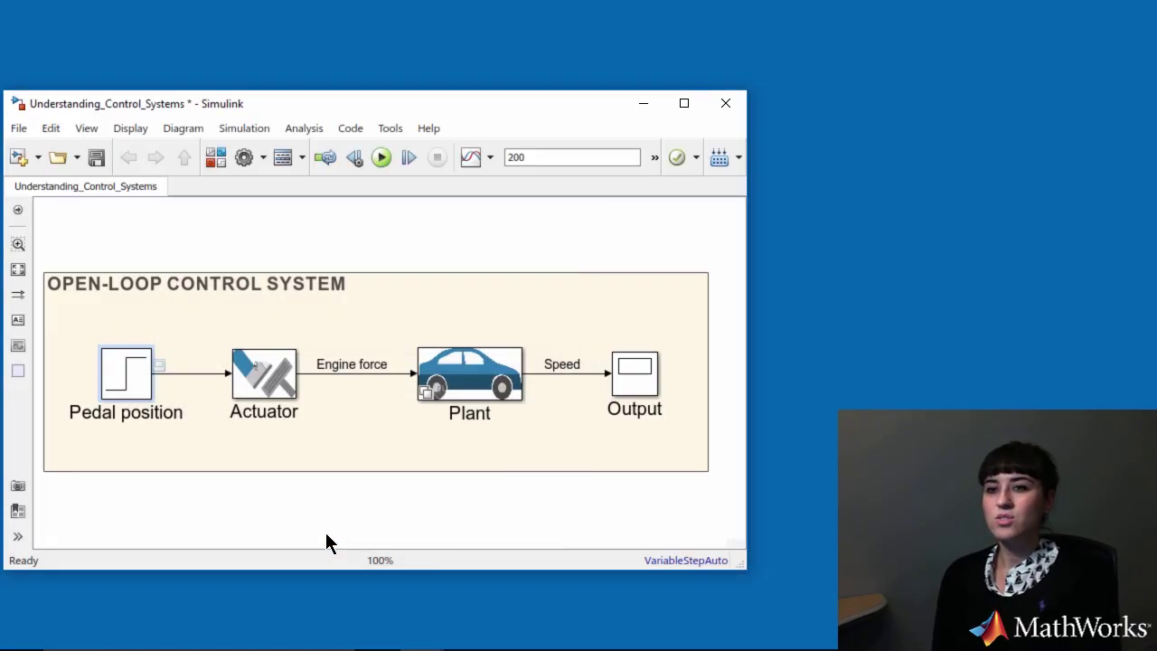
Run the open-loop simulation and check the pedal position signal plot.
left_click(383, 159)
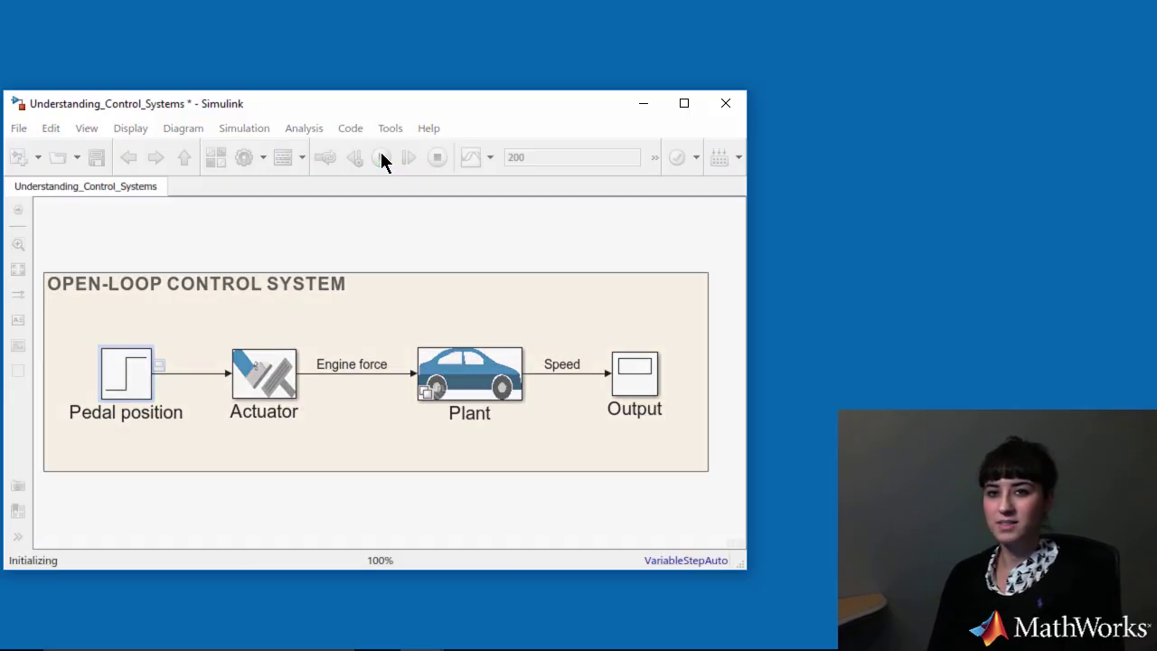
double_click(159, 366)
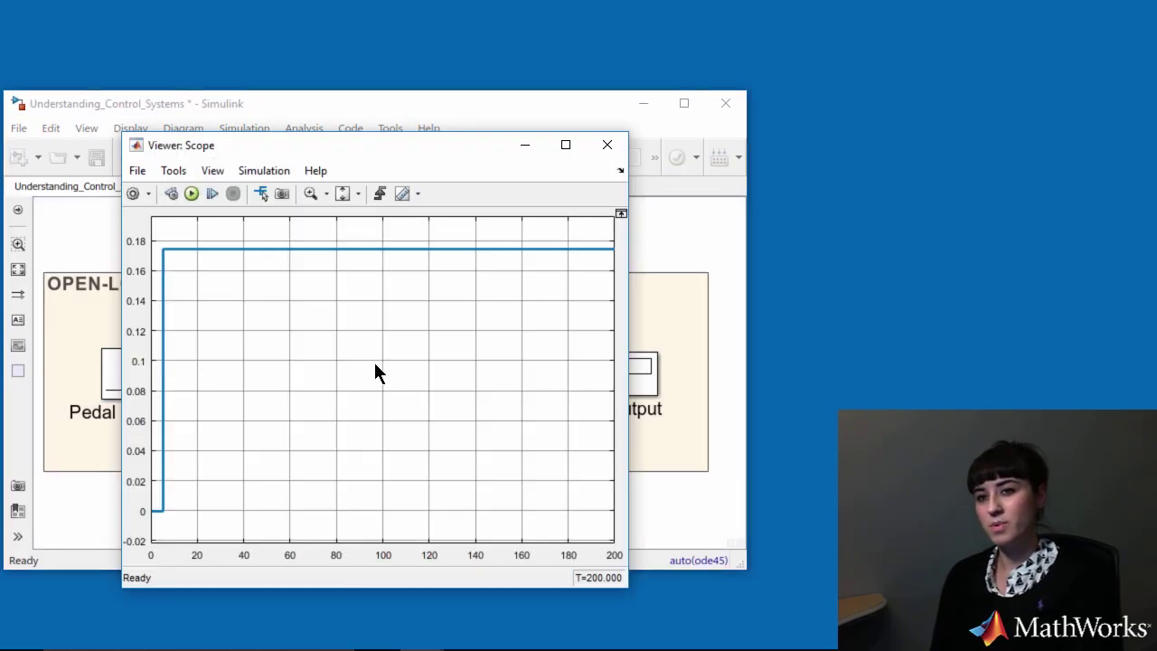
left_click(607, 145)
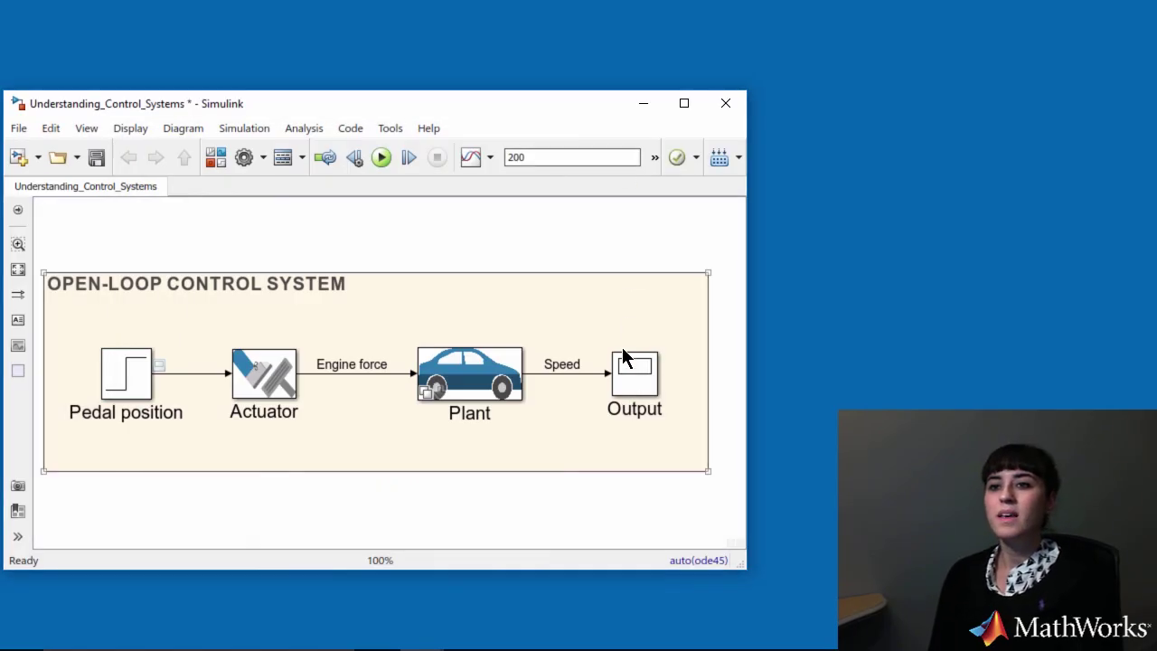
Inspect the Output scope, zooming in on the speed settling near 6.7.
left_click(631, 382)
double_click(631, 382)
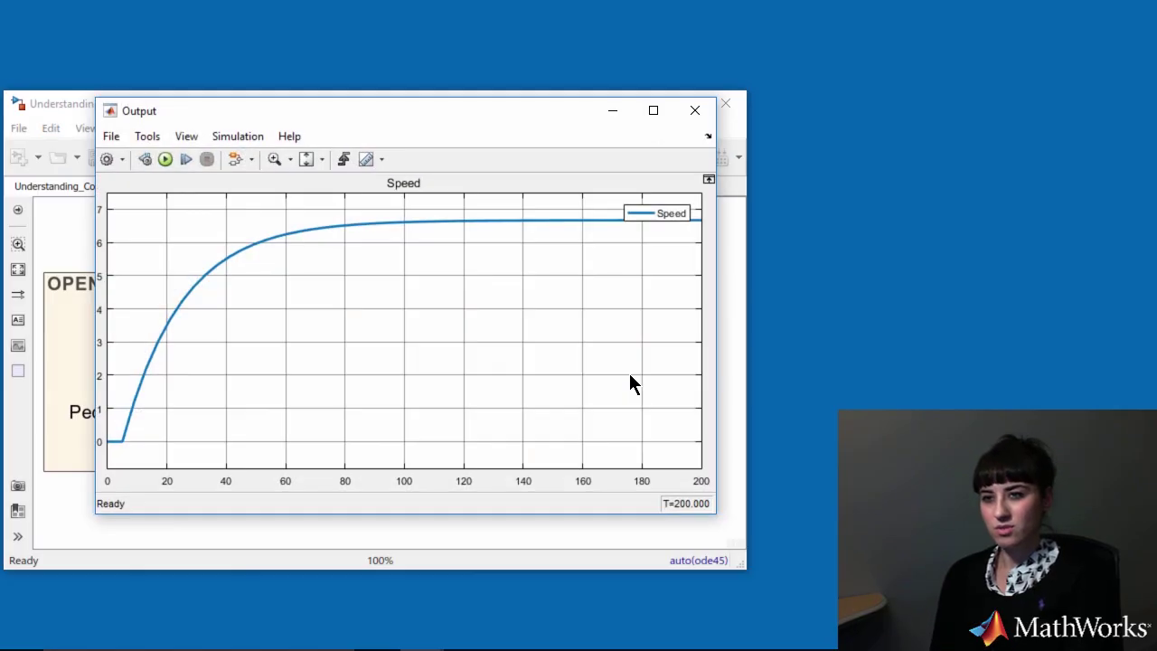
left_click(274, 158)
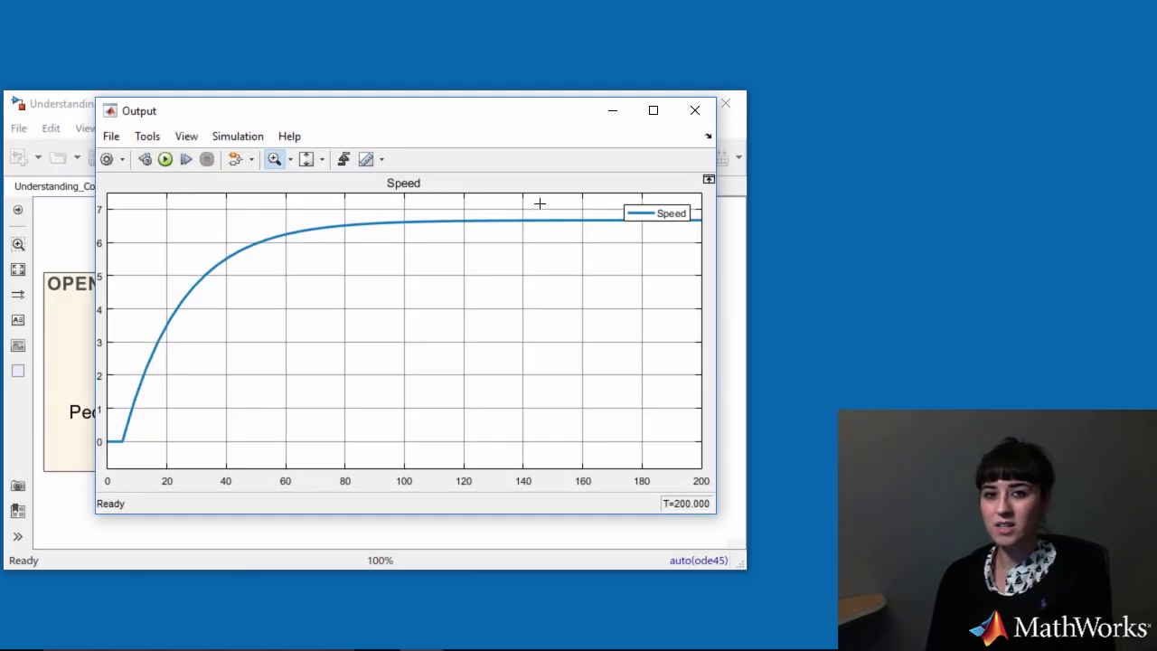
left_click_drag(544, 206, 648, 269)
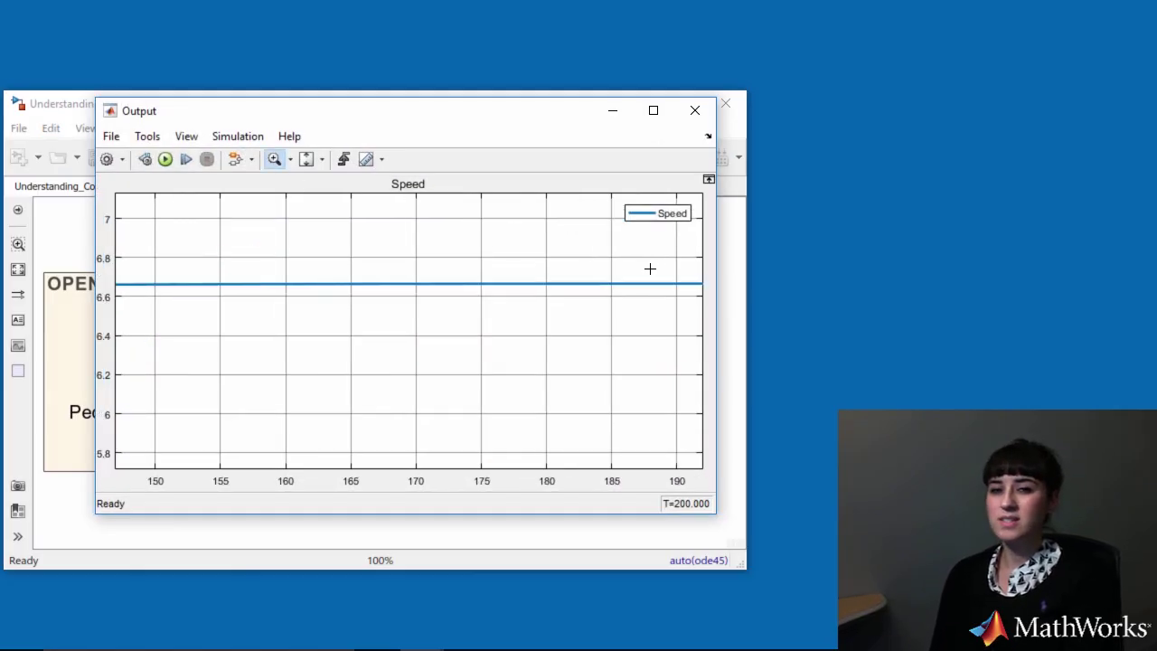
left_click(695, 112)
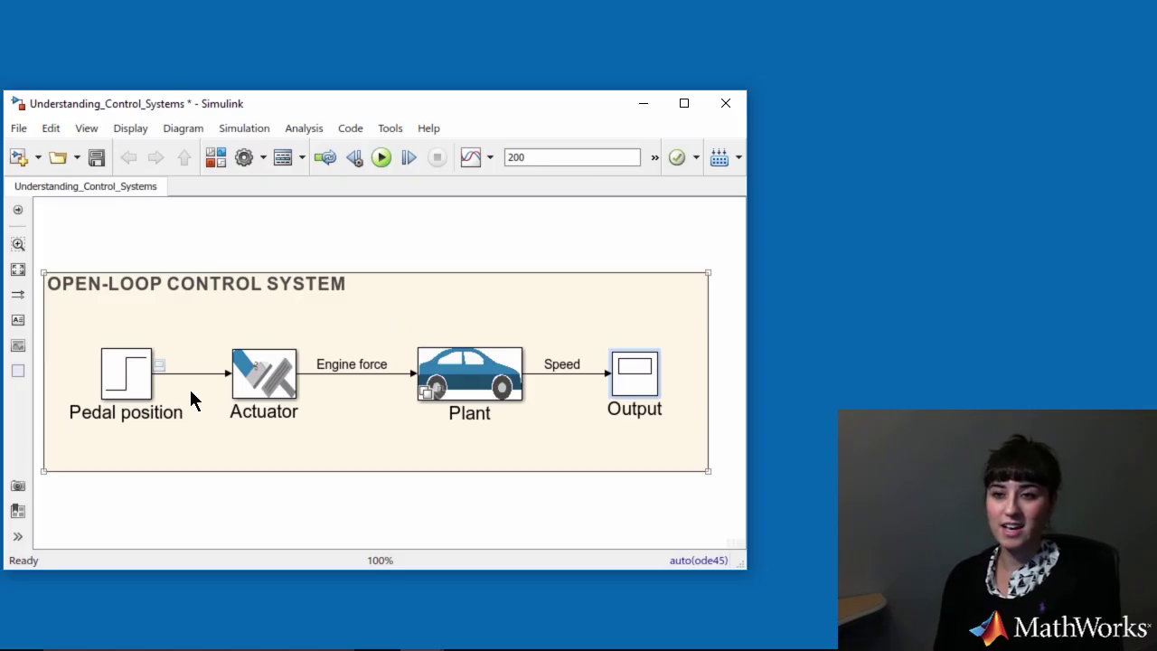
Change the Pedal position step's final value from pi/18 to pi/6.
left_click(136, 384)
double_click(136, 379)
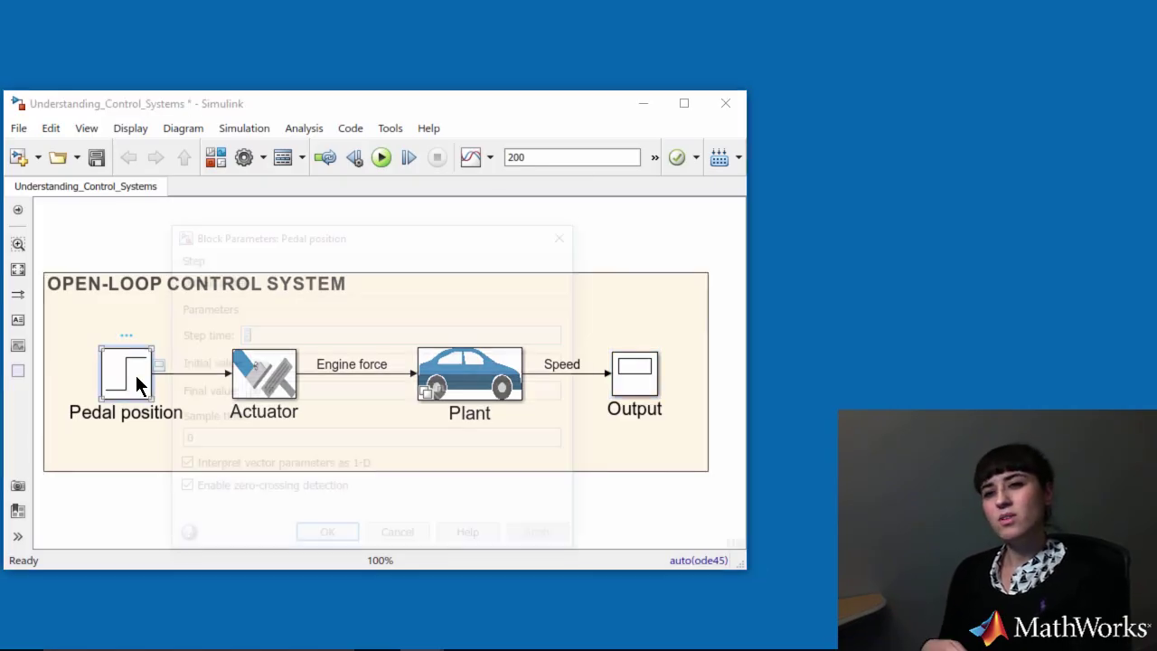
triple_click(317, 392)
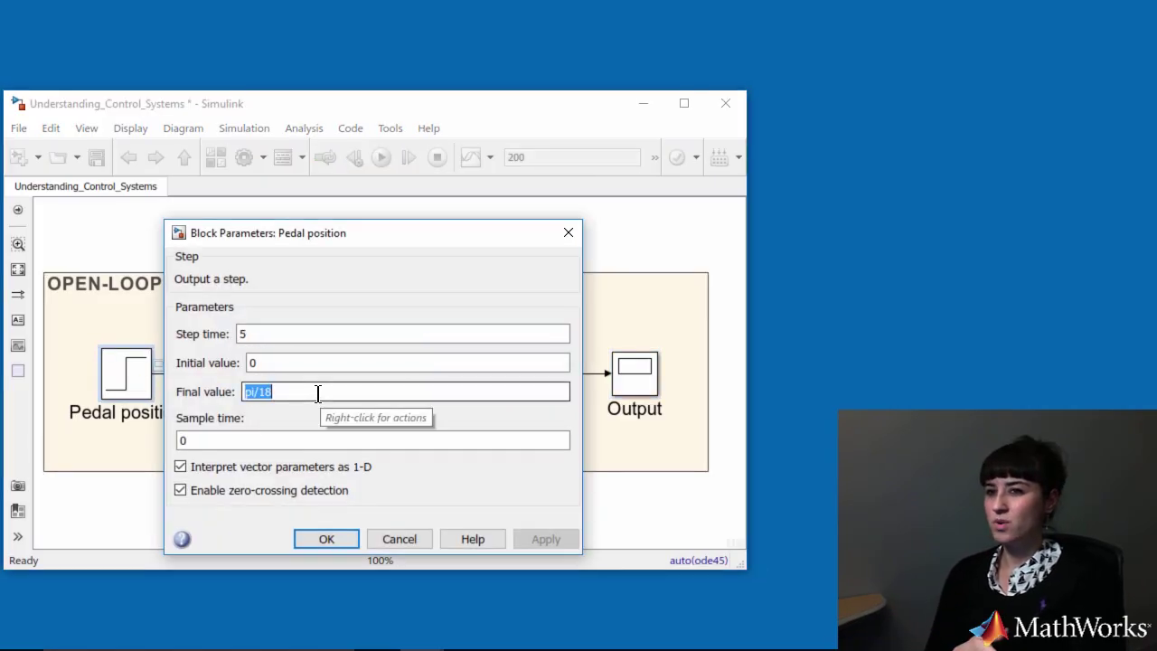
key("Right")
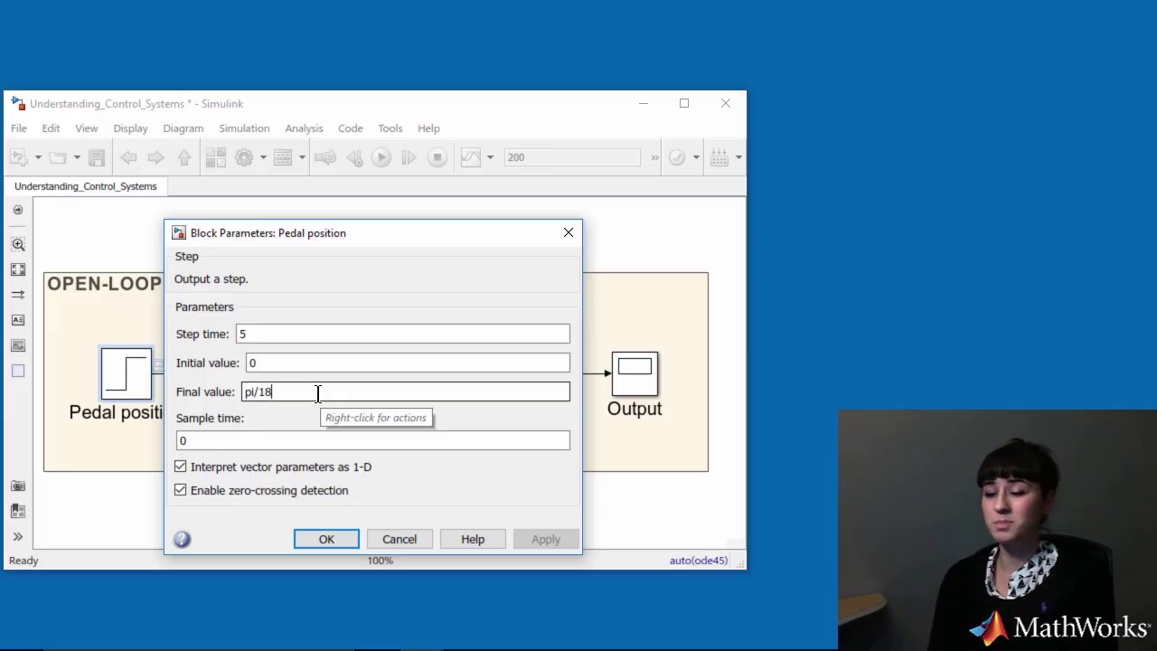
key("BackSpace")
key("BackSpace")
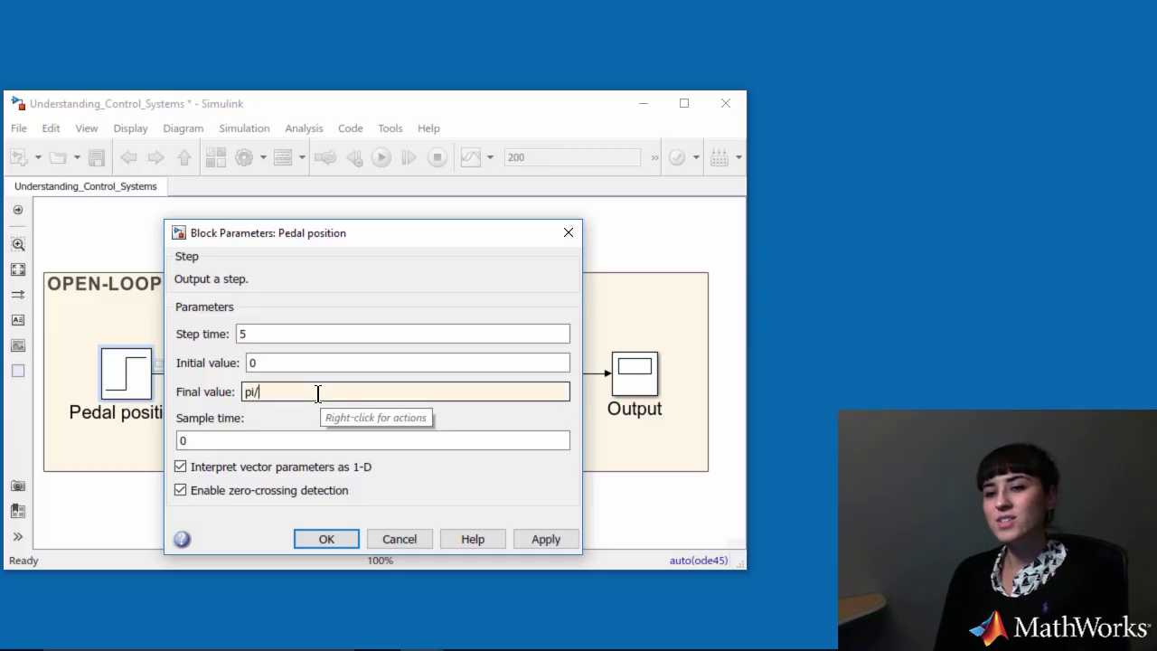
left_click(332, 536)
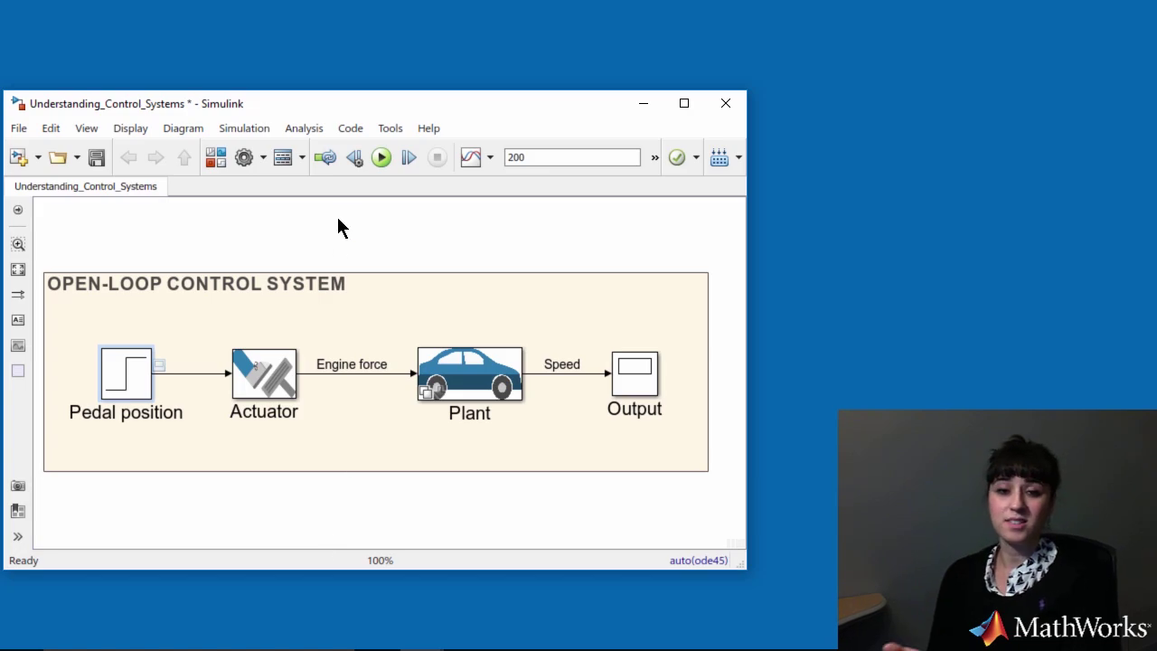
left_click(379, 164)
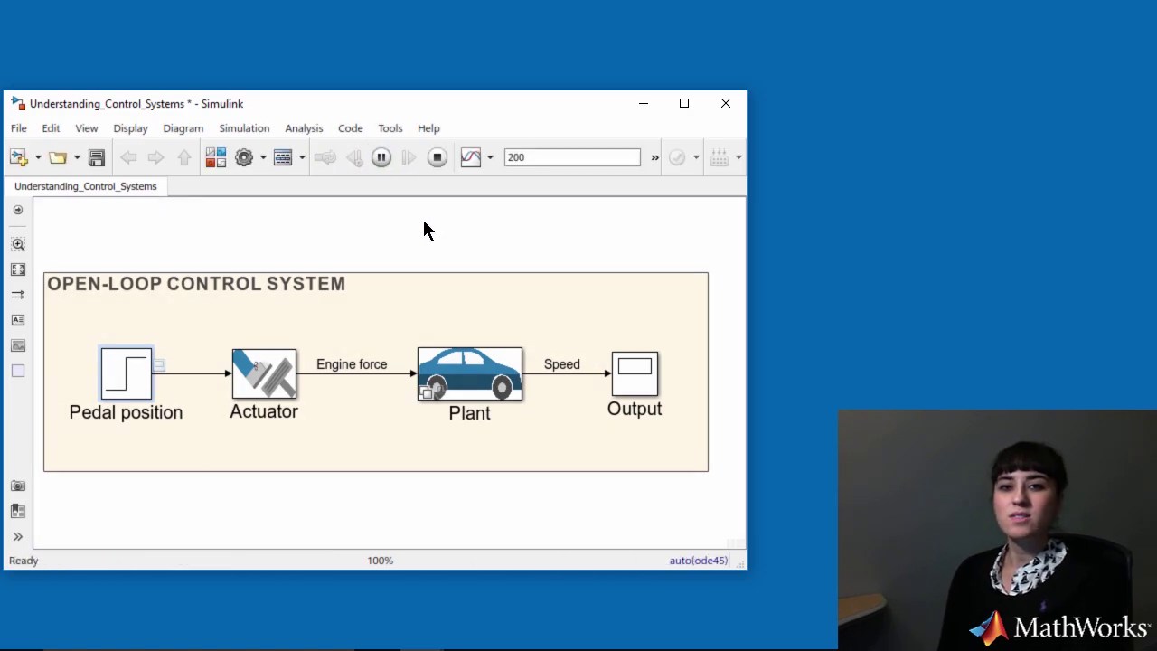
double_click(160, 365)
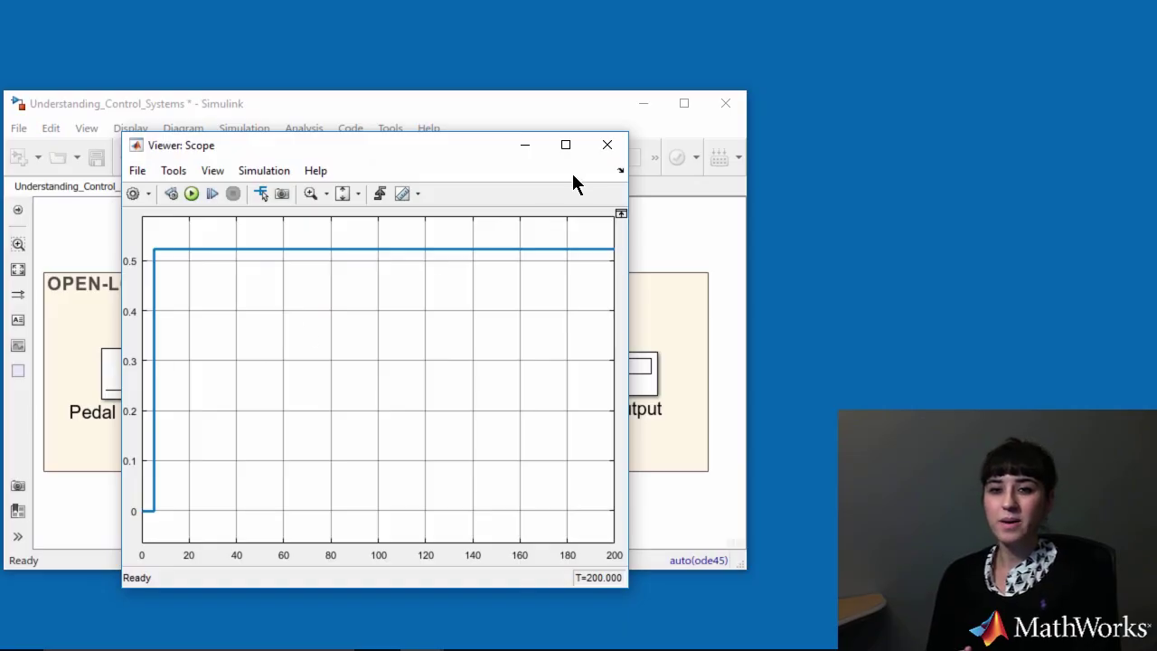
left_click(609, 150)
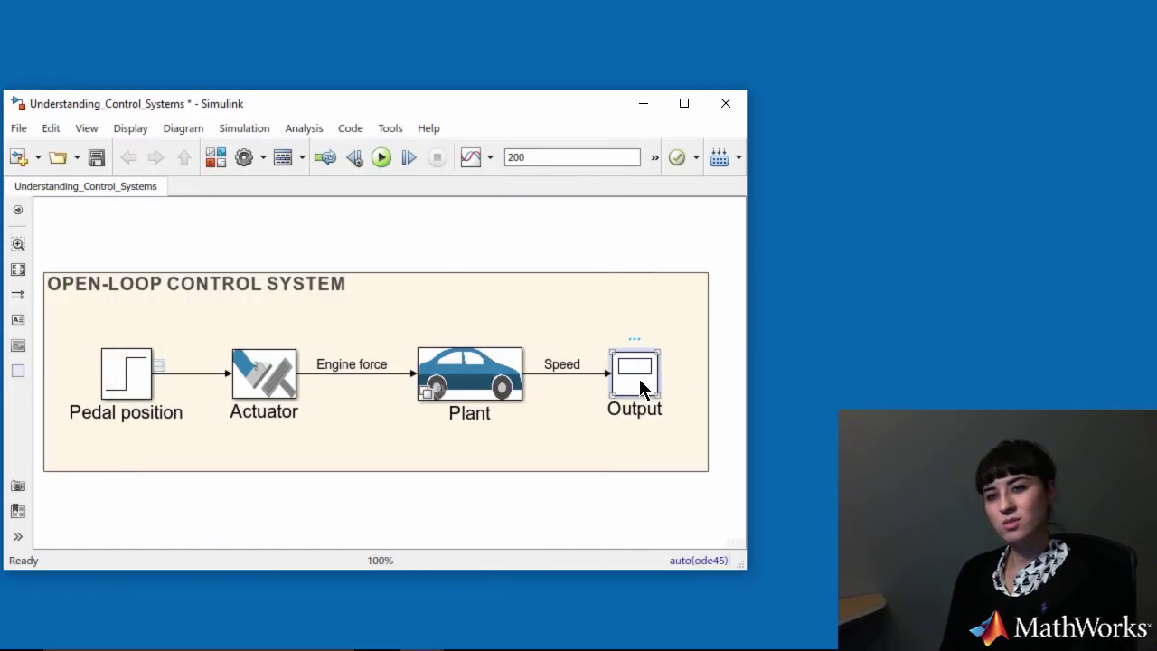
double_click(639, 379)
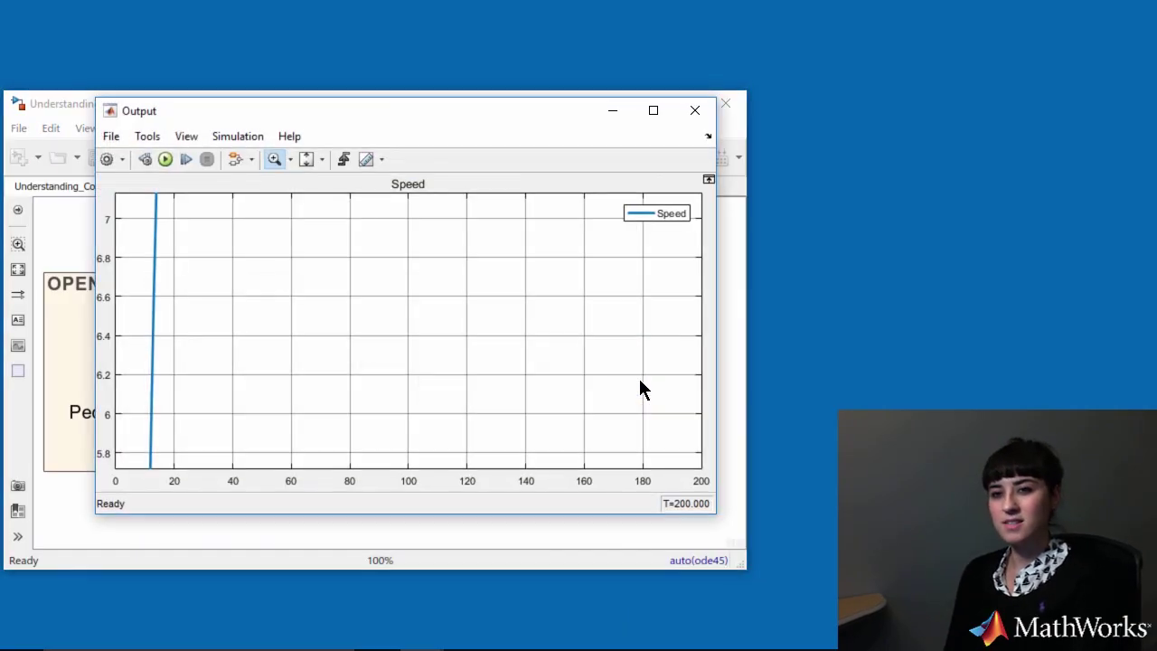
left_click(315, 162)
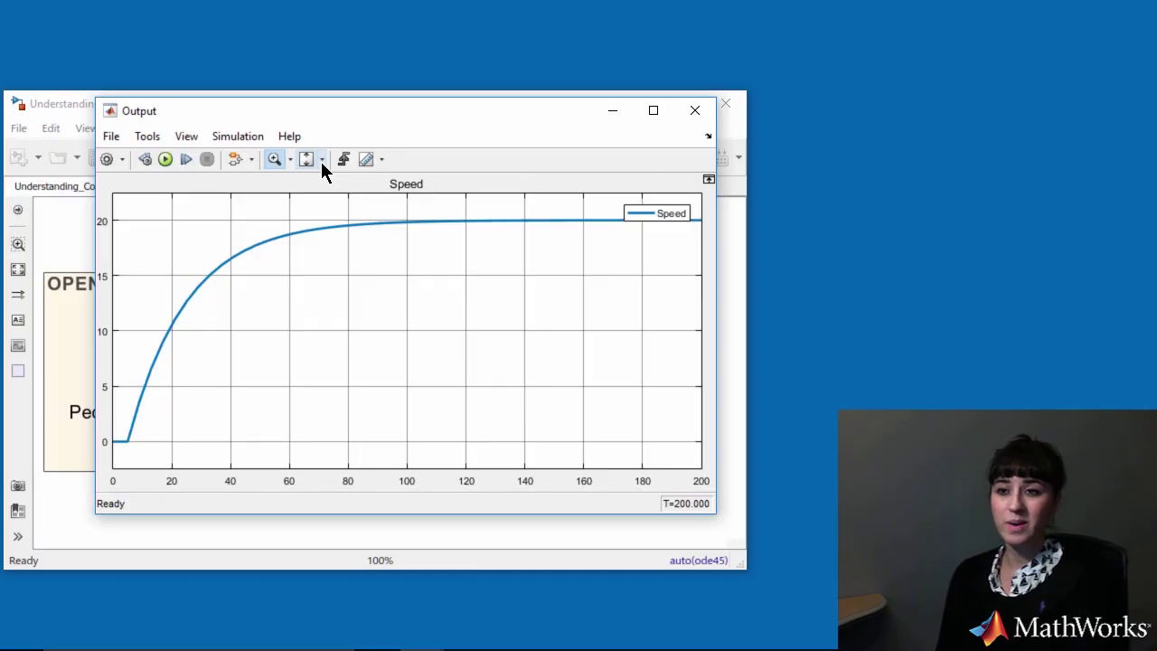
left_click(693, 111)
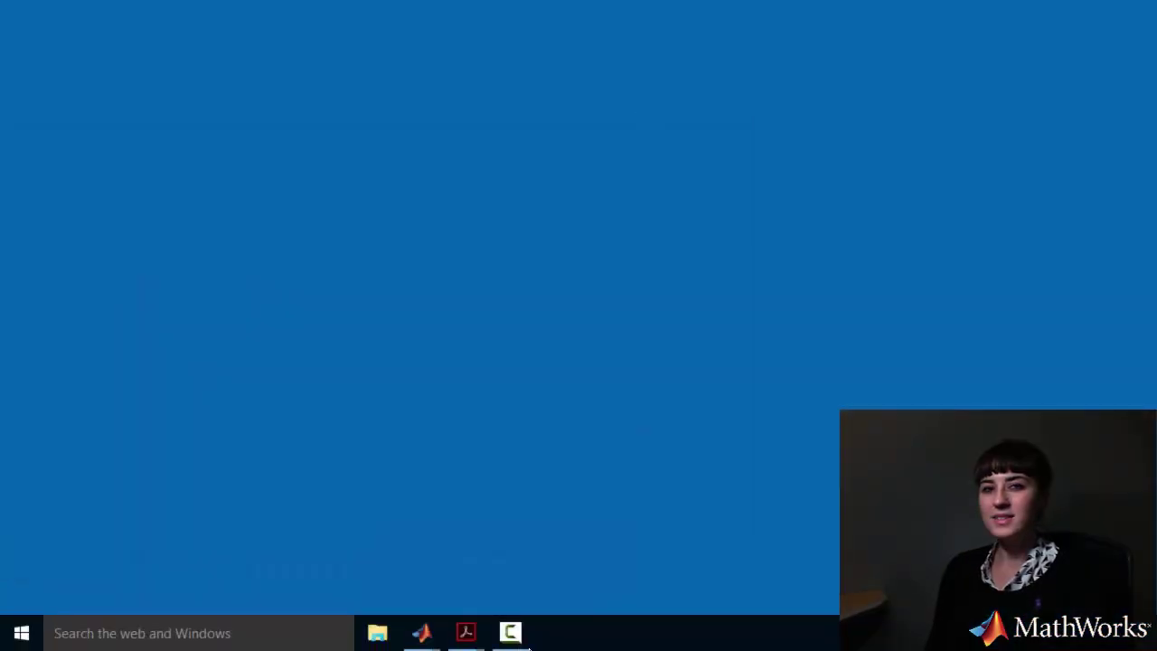
mouse_move(452, 606)
left_click(455, 551)
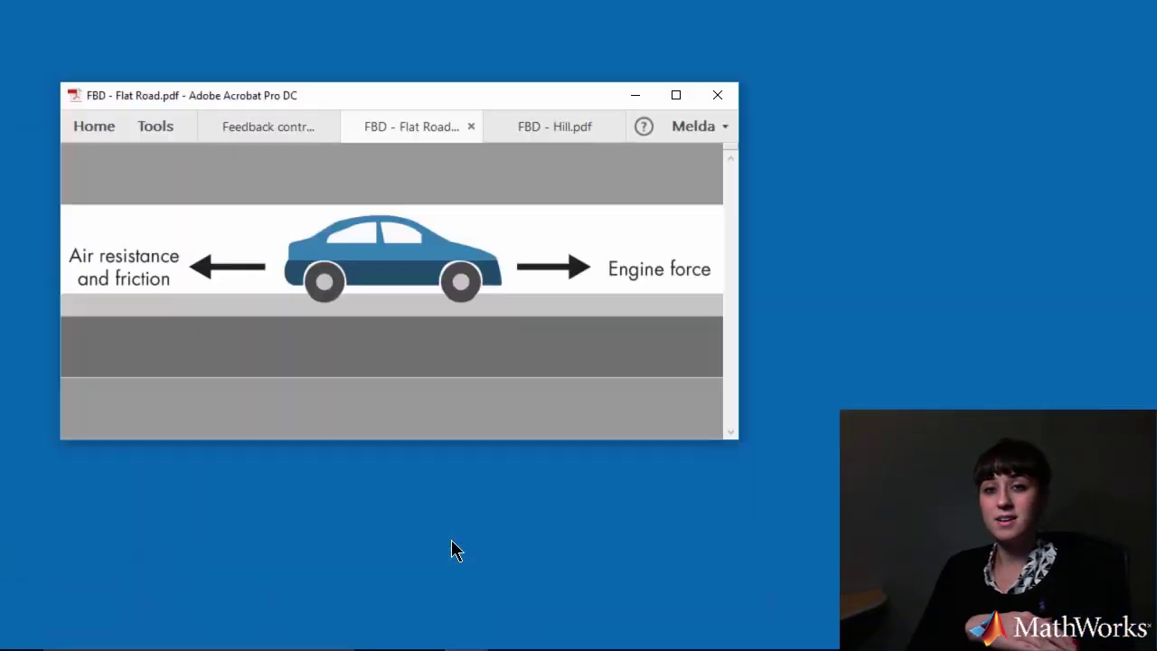
mouse_move(479, 644)
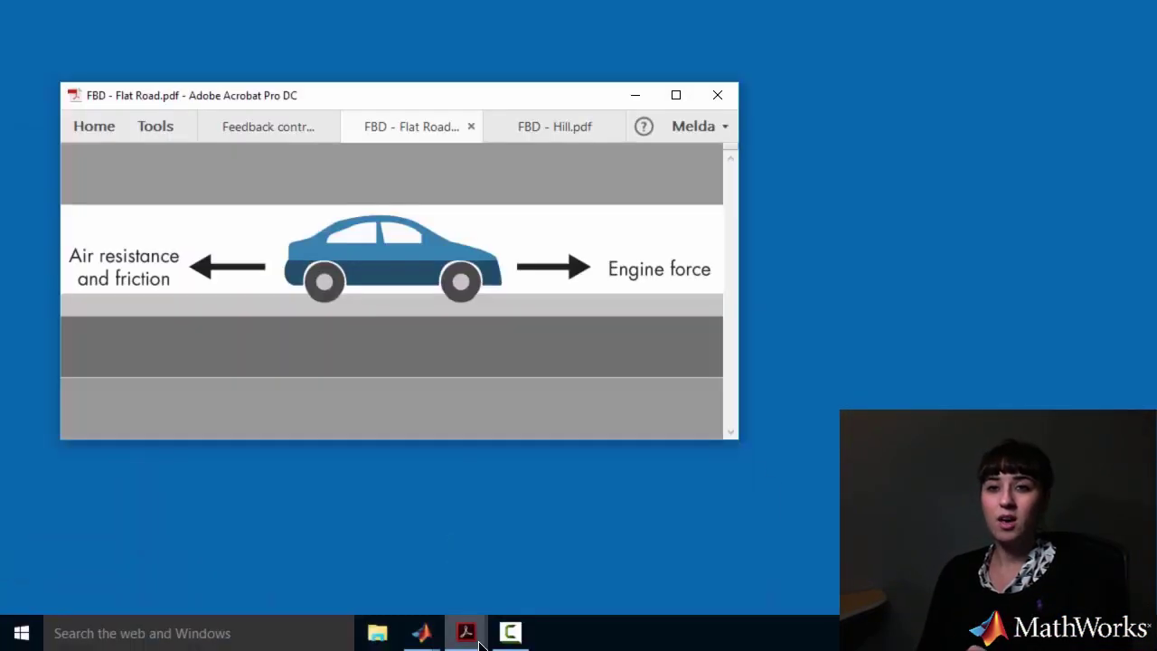
left_click(630, 570)
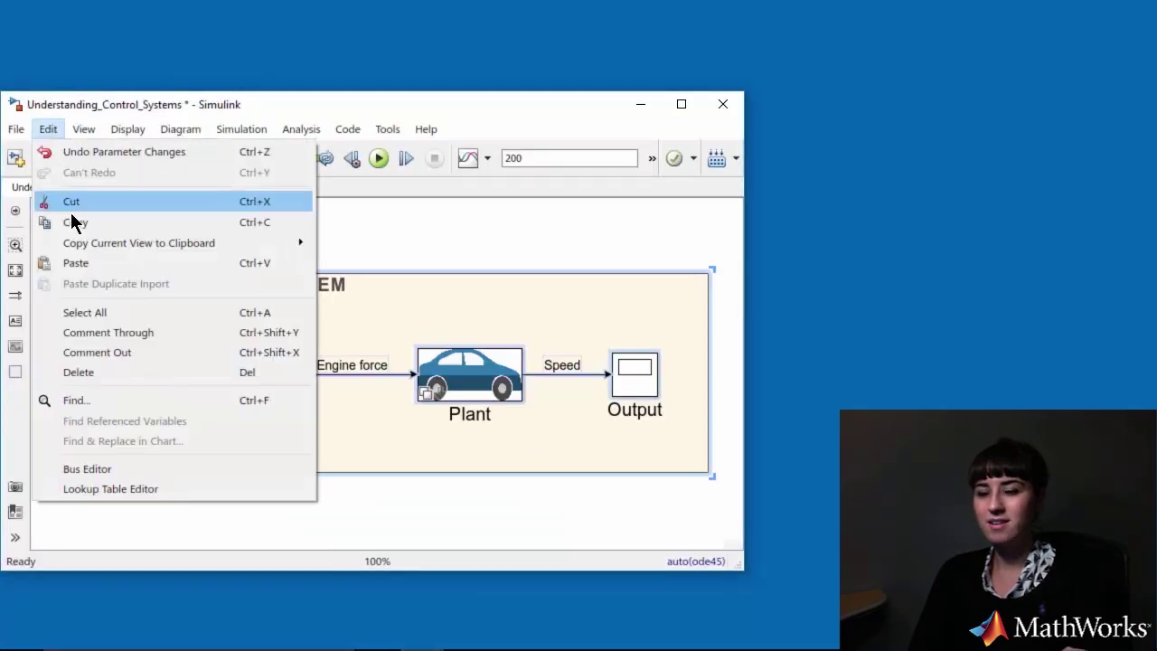
Paste a copy of the open-loop diagram into a new blank model.
key("Escape")
left_click(15, 158)
left_click(137, 102)
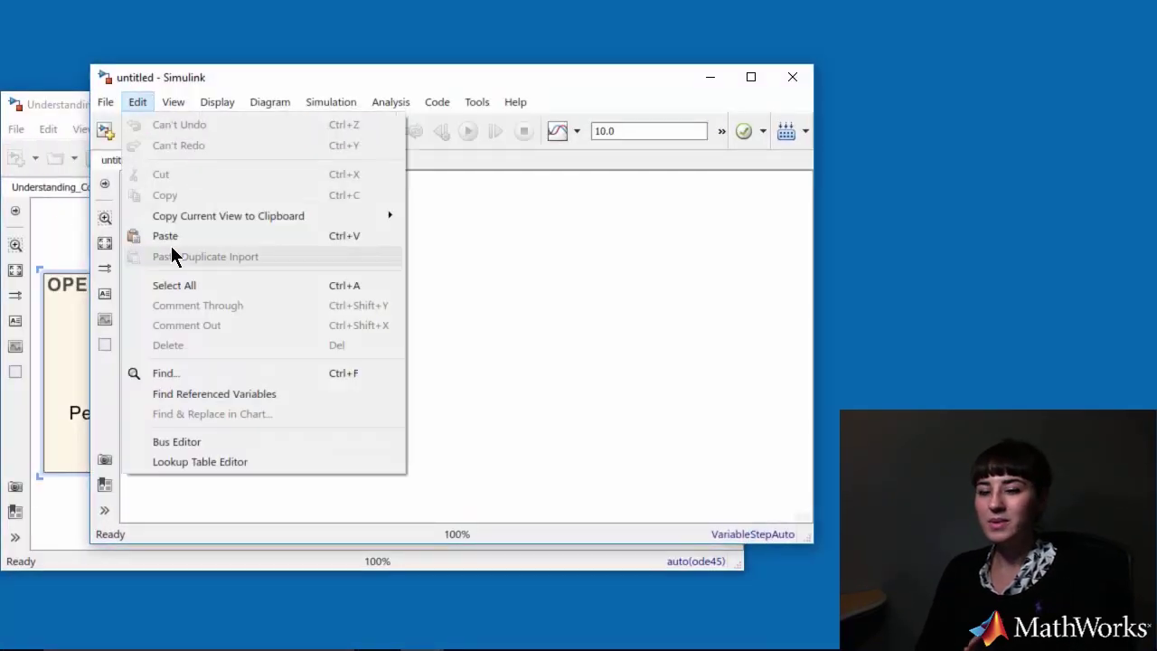
left_click(173, 237)
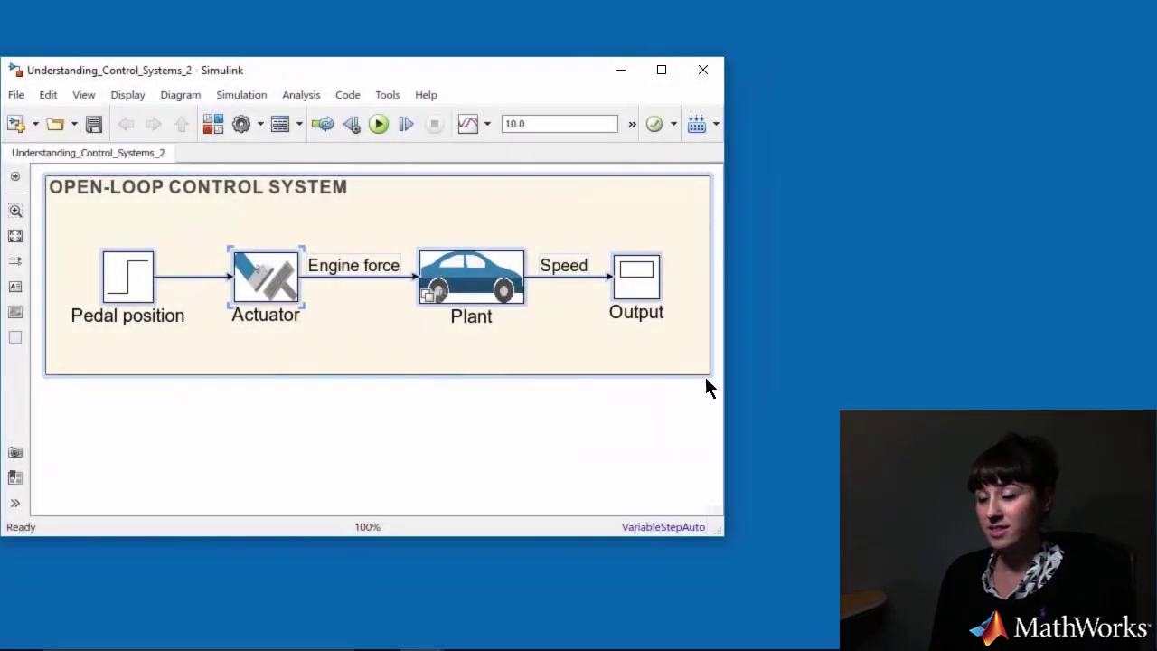
Append ': EFFECT OF DISTURBANCE' to the title and swap in the disturbance-input Plant.
left_click_drag(705, 382, 708, 466)
type(": EFFECT OF DISTURBANCE")
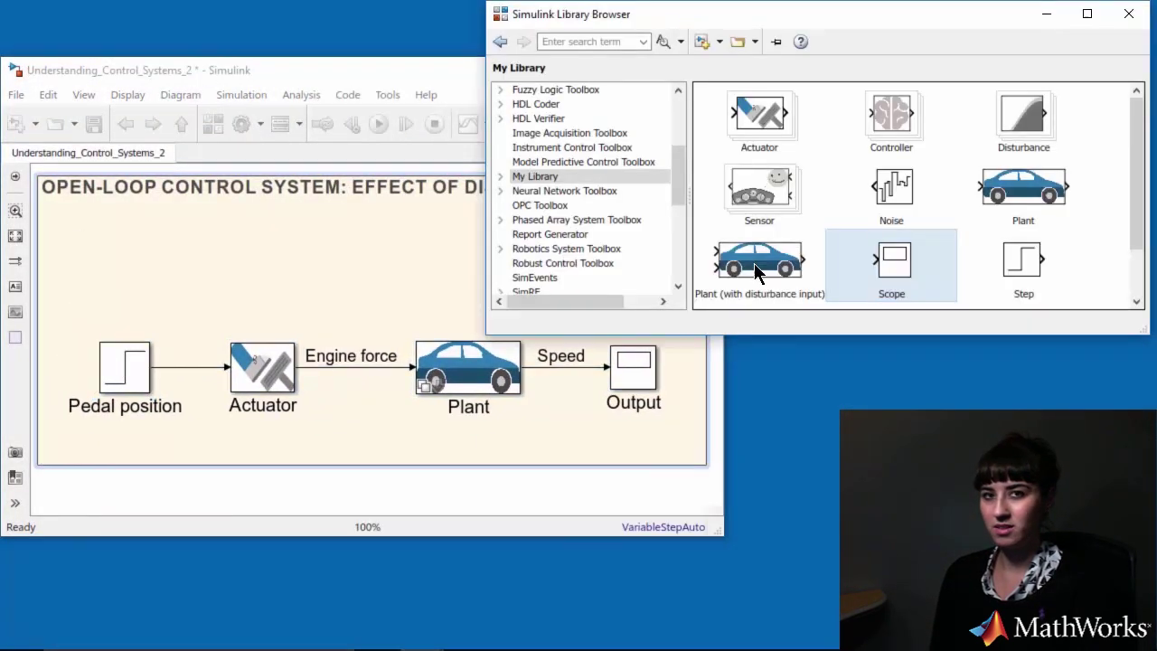
left_click_drag(755, 271, 470, 362)
left_click(494, 395)
key("shift+End")
key("Delete")
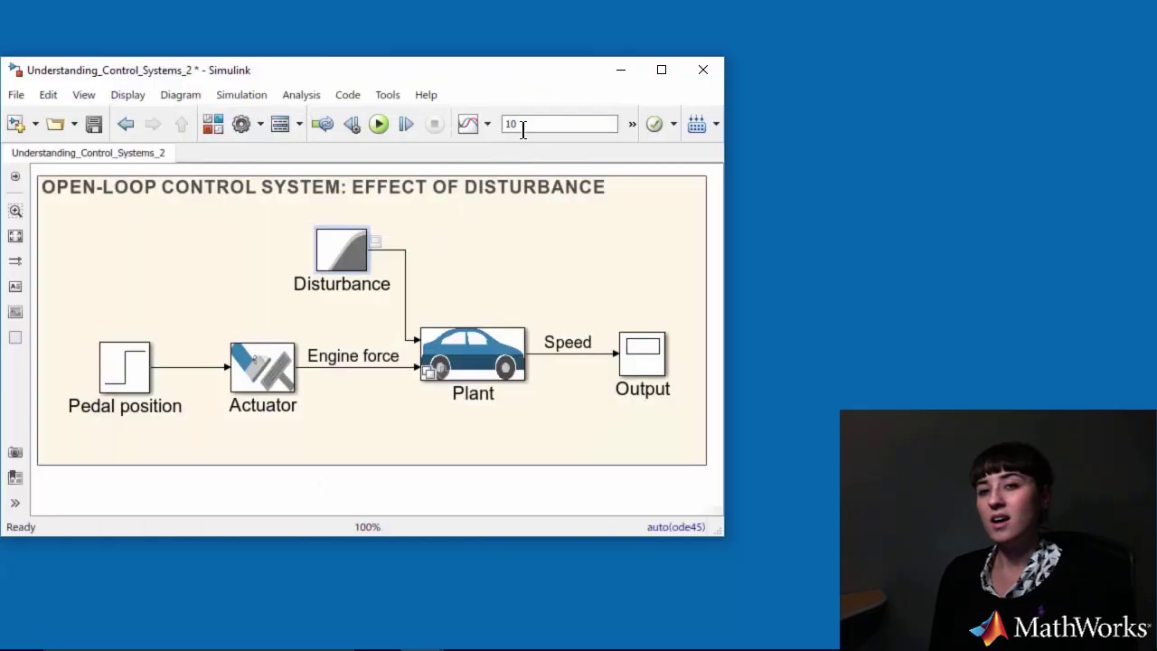
Set stop time to 400, run, and view the disturbance stepping to -700 at 200 s.
double_click(525, 126)
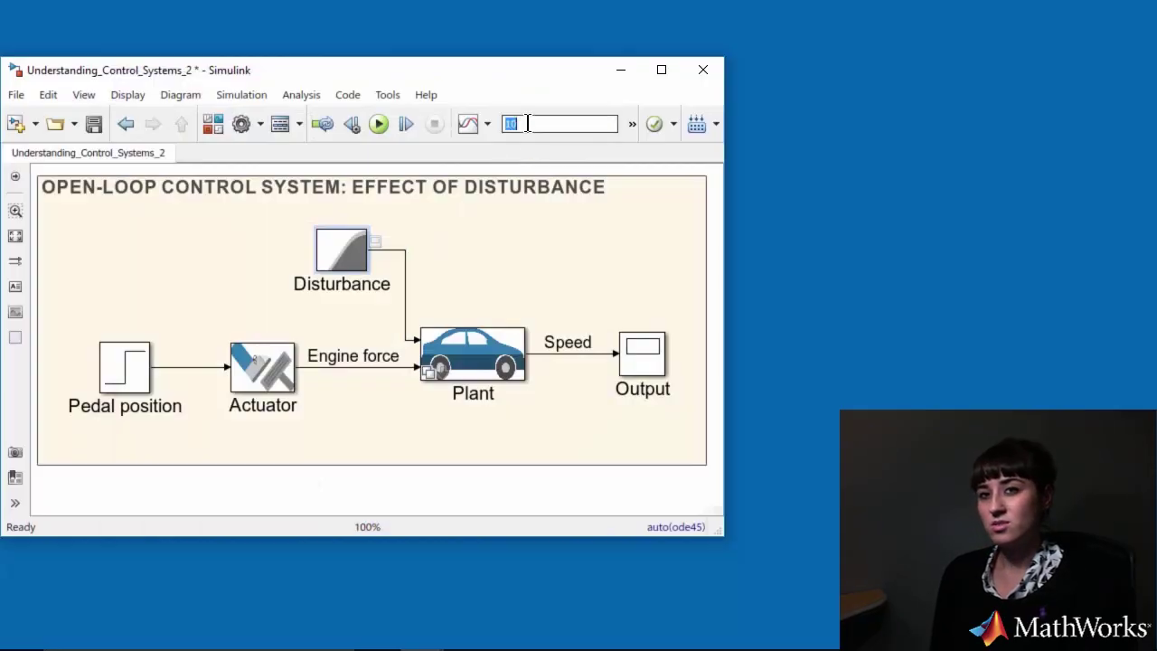
type("400")
left_click(507, 235)
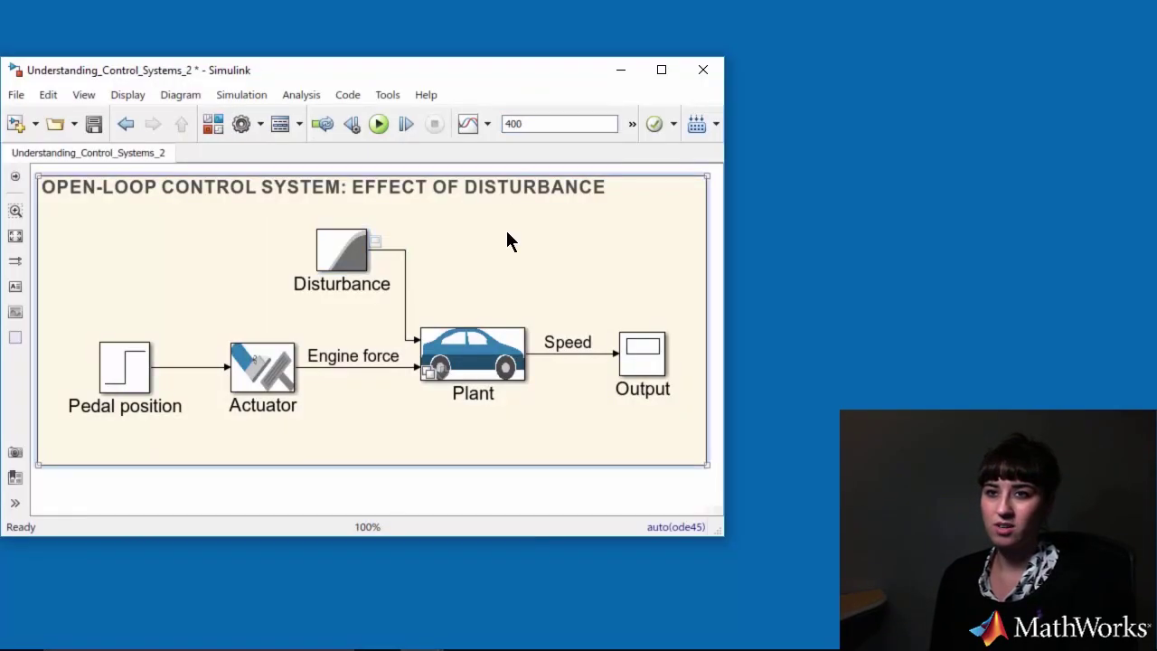
left_click(378, 128)
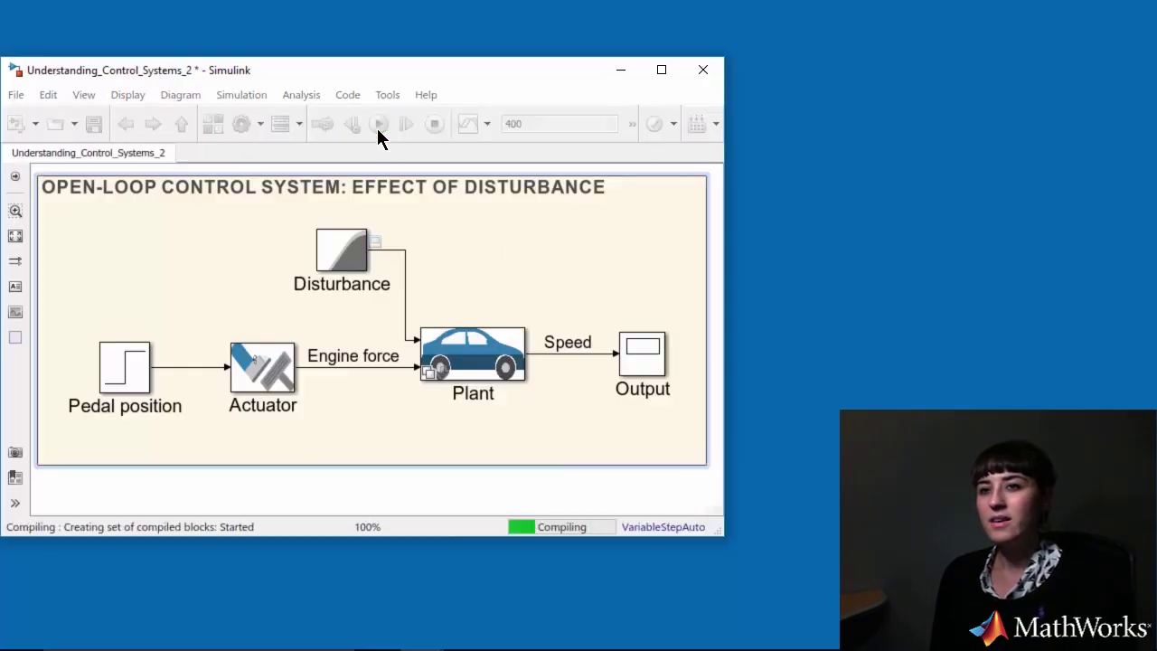
double_click(376, 246)
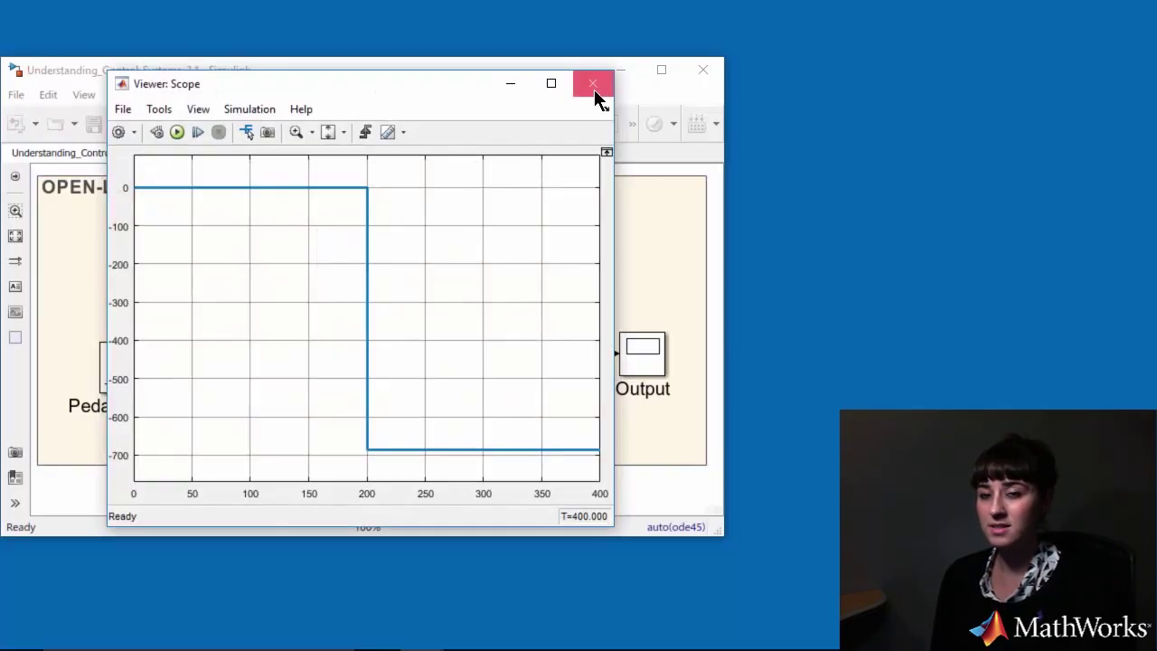
Inspect the Output scope showing speed dropping from 20 to about 6 after t=200.
left_click(594, 90)
left_click(637, 373)
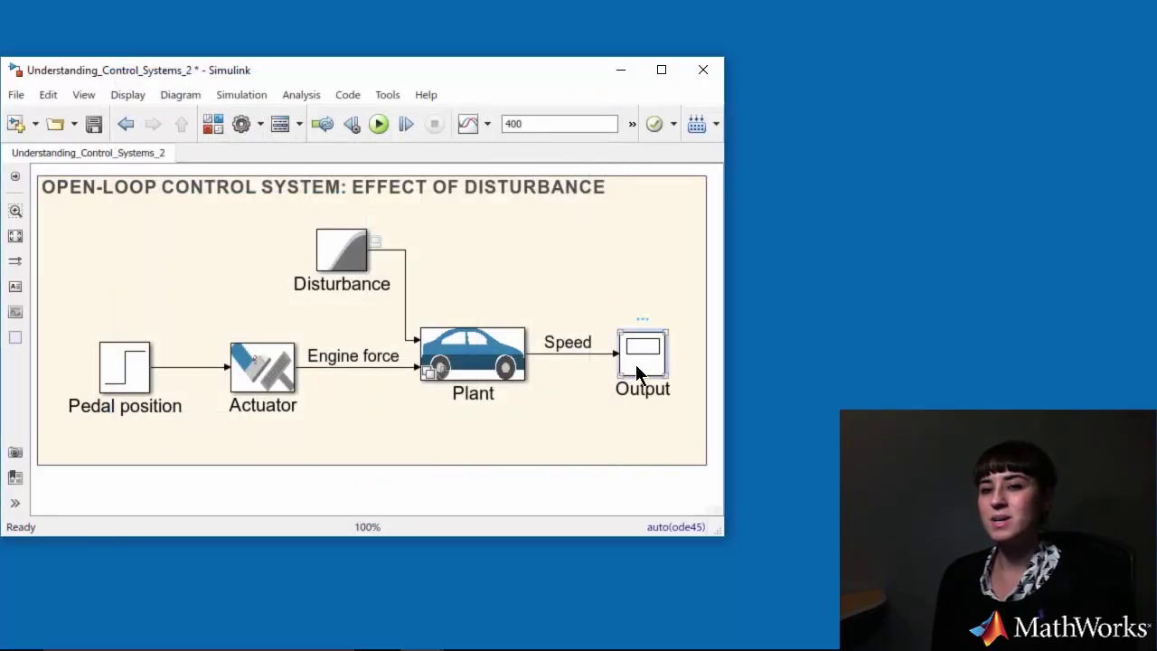
double_click(638, 373)
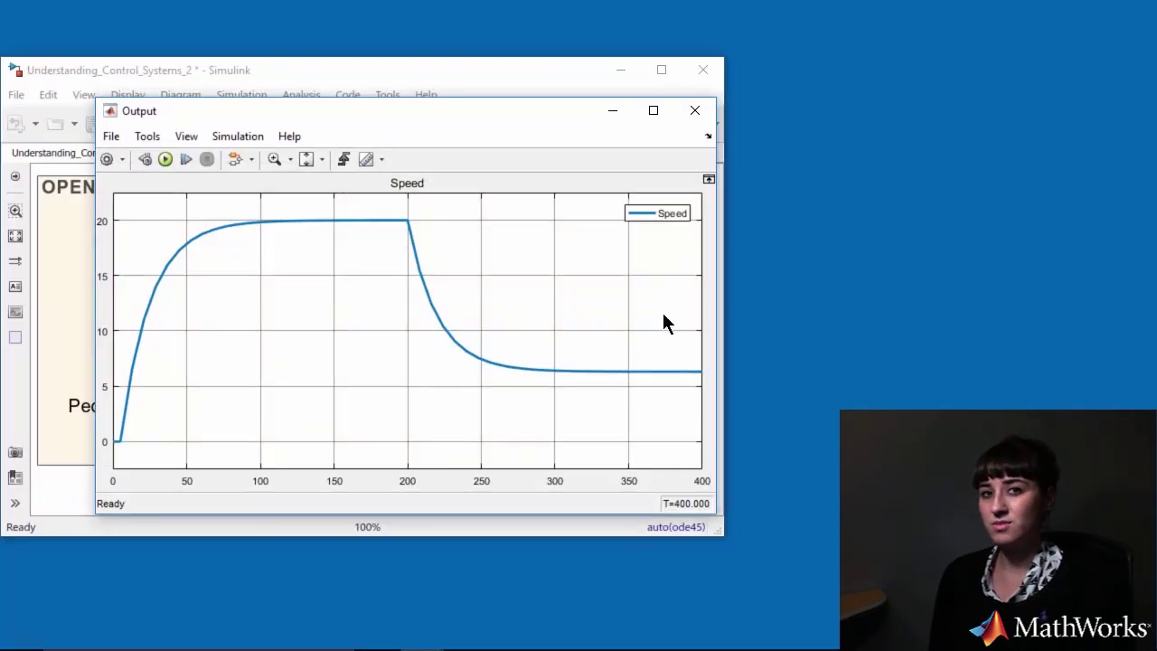
left_click(695, 113)
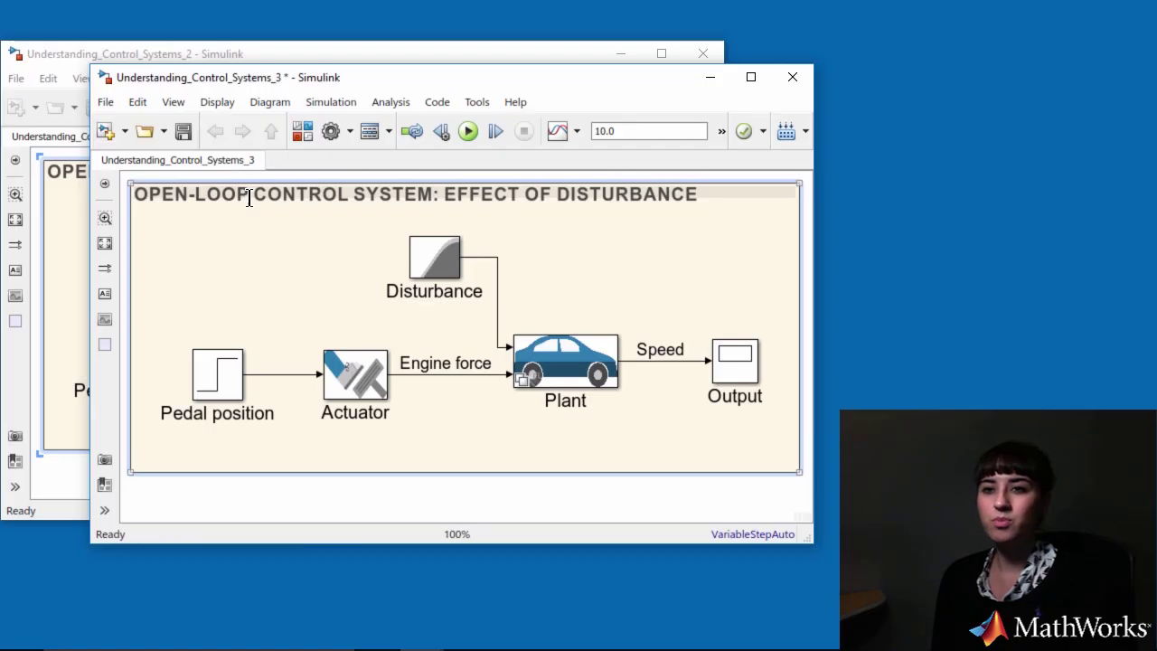
Retitle the diagram 'FEEDBACK CONTROL SYSTEM: DISTURBANCE REJECTION'.
left_click(253, 199)
key("shift+Home")
type("FEEDBACK")
key("End")
key("ctrl+Left")
key("ctrl+shift+Left")
key("ctrl+shift+Left")
key("BackSpace")
type("REJECTION")
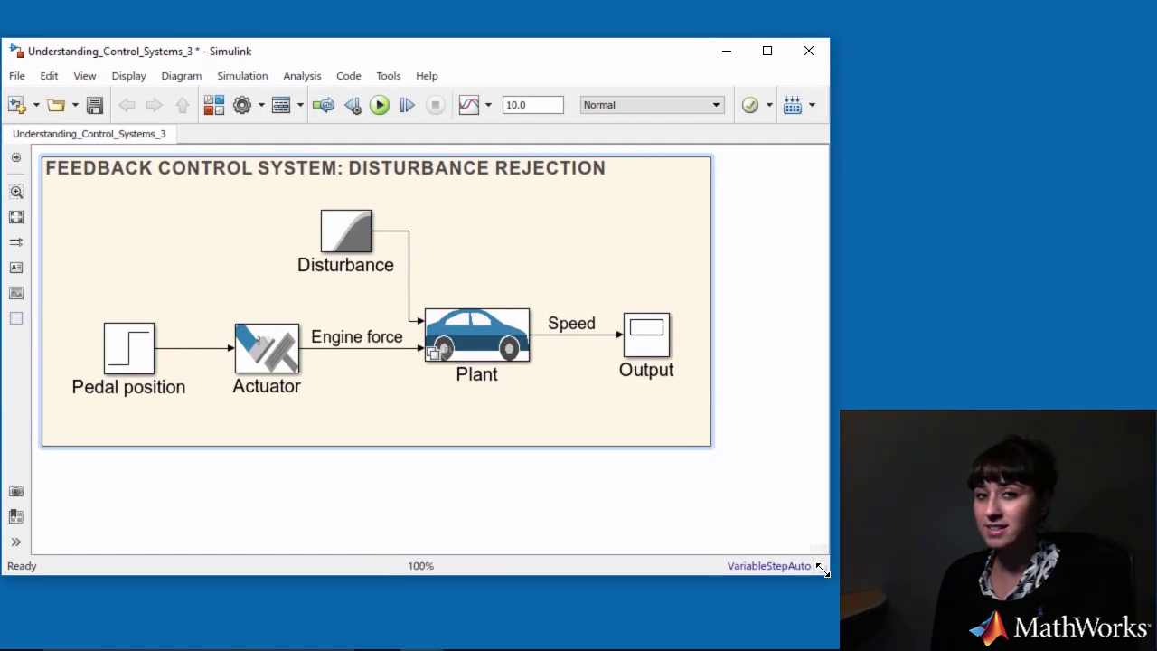
Enlarge the area, color it red, and shift the blocks to the right.
left_click_drag(711, 445, 803, 522)
right_click(160, 241)
mouse_move(261, 344)
left_click(467, 444)
left_click_drag(693, 417, 108, 230)
left_click_drag(366, 231, 479, 230)
left_click(457, 413)
Add a Sensor block fed by Speed and a Noise block feeding the Sensor.
left_click(422, 633)
left_click_drag(599, 24, 704, 24)
mouse_move(739, 196)
left_mouse_down()
mouse_move(442, 475)
mouse_move(684, 343)
left_mouse_up()
left_click(885, 245)
left_click_drag(846, 187, 509, 470)
left_click_drag(816, 430, 818, 407)
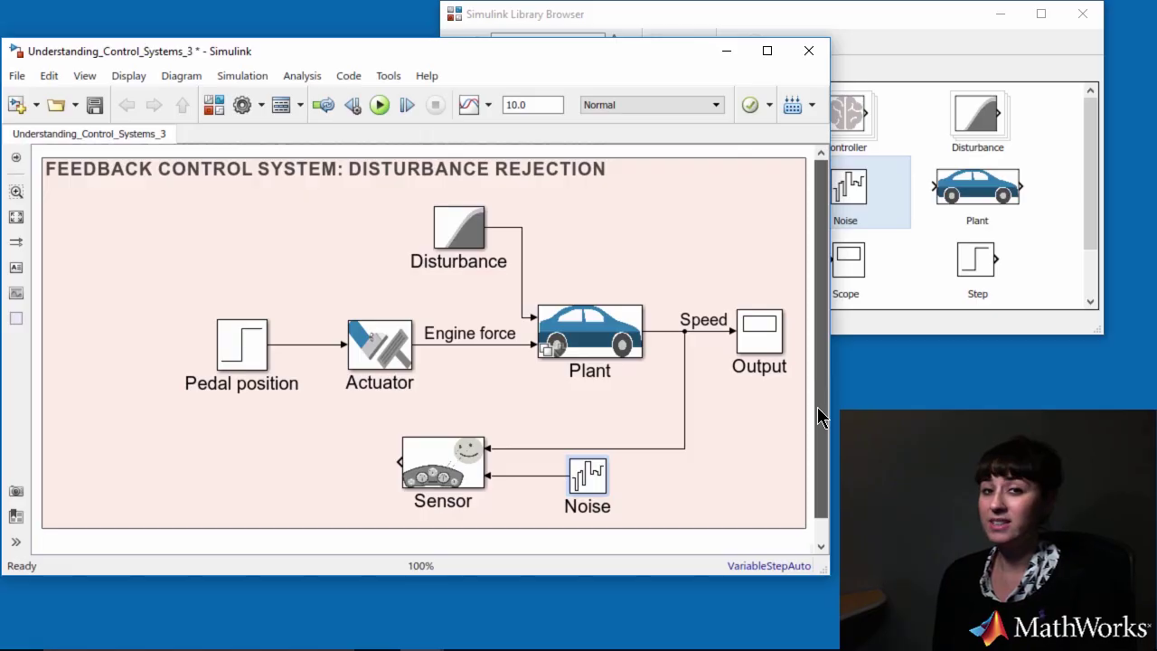
Add a Step block named 'Desired output' with final value 20.
left_click_drag(992, 261, 80, 344)
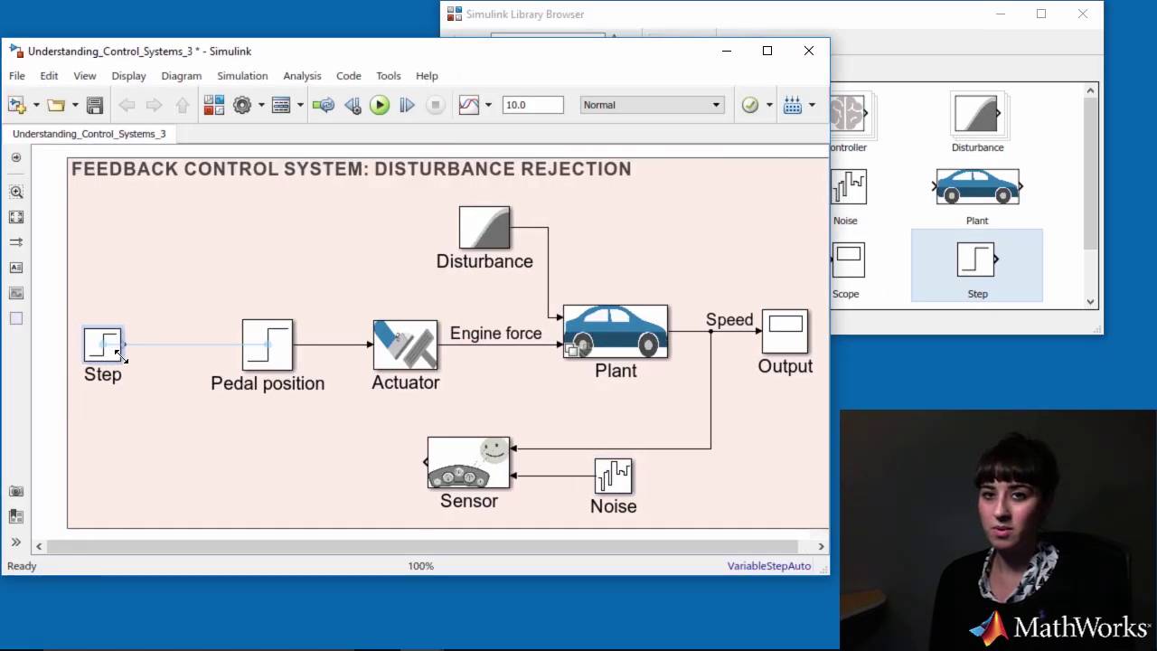
left_click(107, 377)
type("Desired")
key("Return")
type("output")
left_click(120, 350)
double_click(120, 351)
double_click(231, 359)
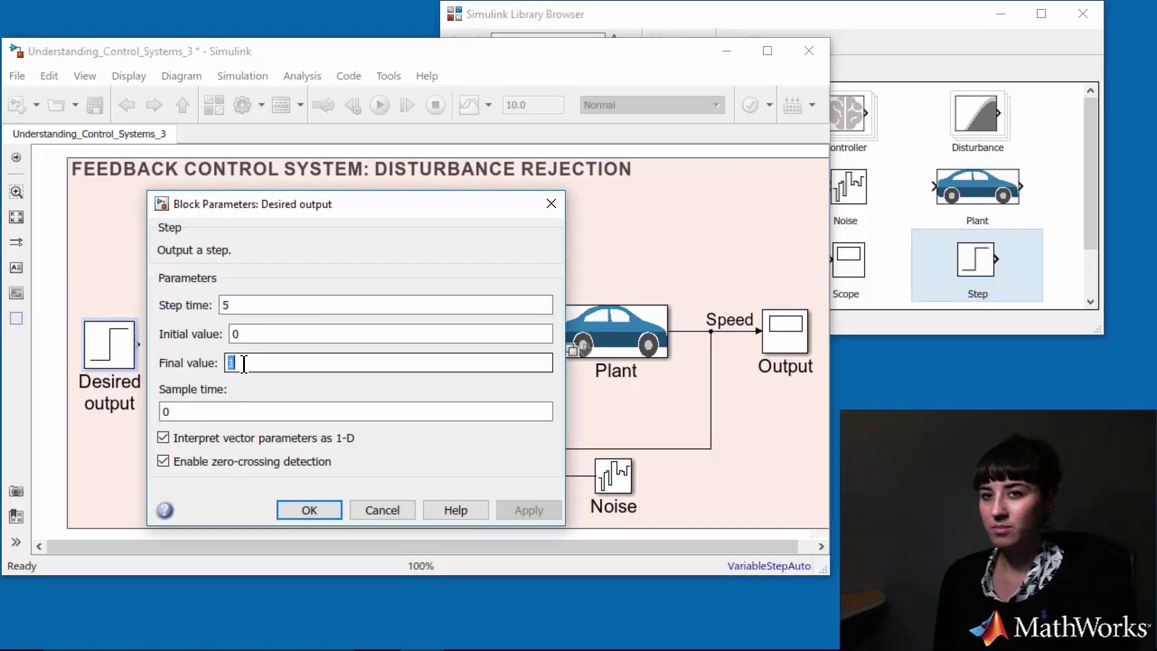
type("20")
left_click(304, 508)
Bring in the Sum block, delete Pedal position, and shift Actuator and Plant right.
left_click(1089, 185)
left_click_drag(1089, 186, 1089, 230)
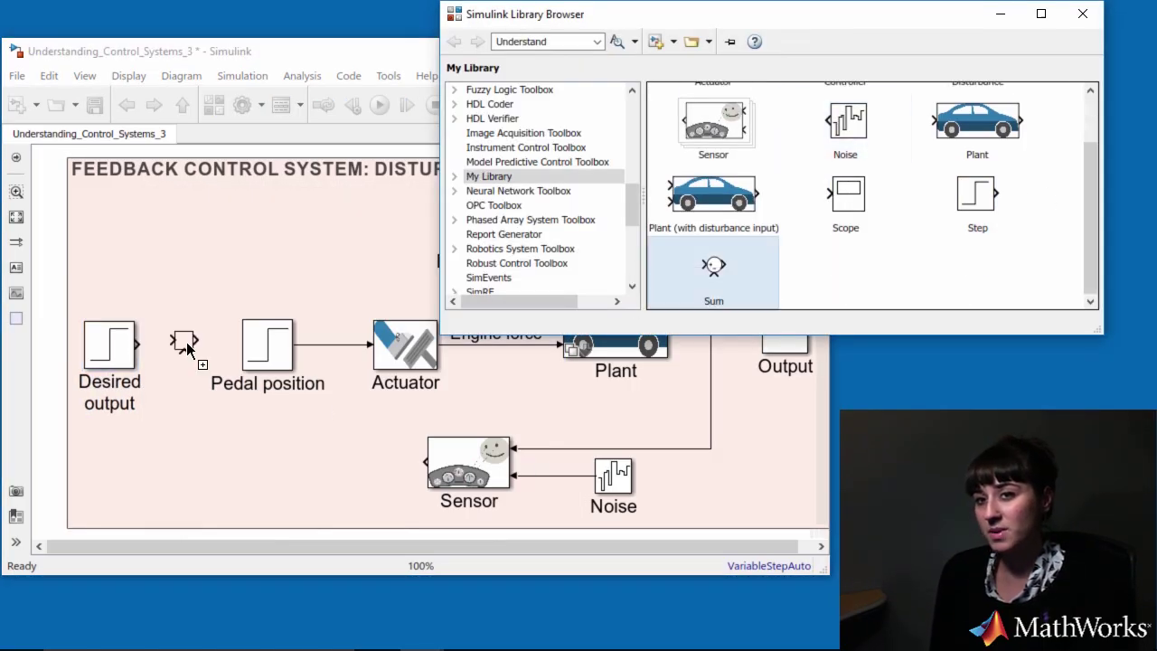
left_click_drag(137, 344, 425, 461)
left_click(268, 344)
key("Delete")
left_click_drag(405, 348, 446, 348)
left_click_drag(615, 334, 629, 334)
Insert a Controller, label its lines 'Error' and 'Pedal position', and run the simulation.
left_click(1049, 116)
left_click_drag(848, 118, 304, 343)
left_click_drag(206, 344, 269, 344)
double_click(234, 344)
type("Error")
double_click(377, 344)
type("Pedal position")
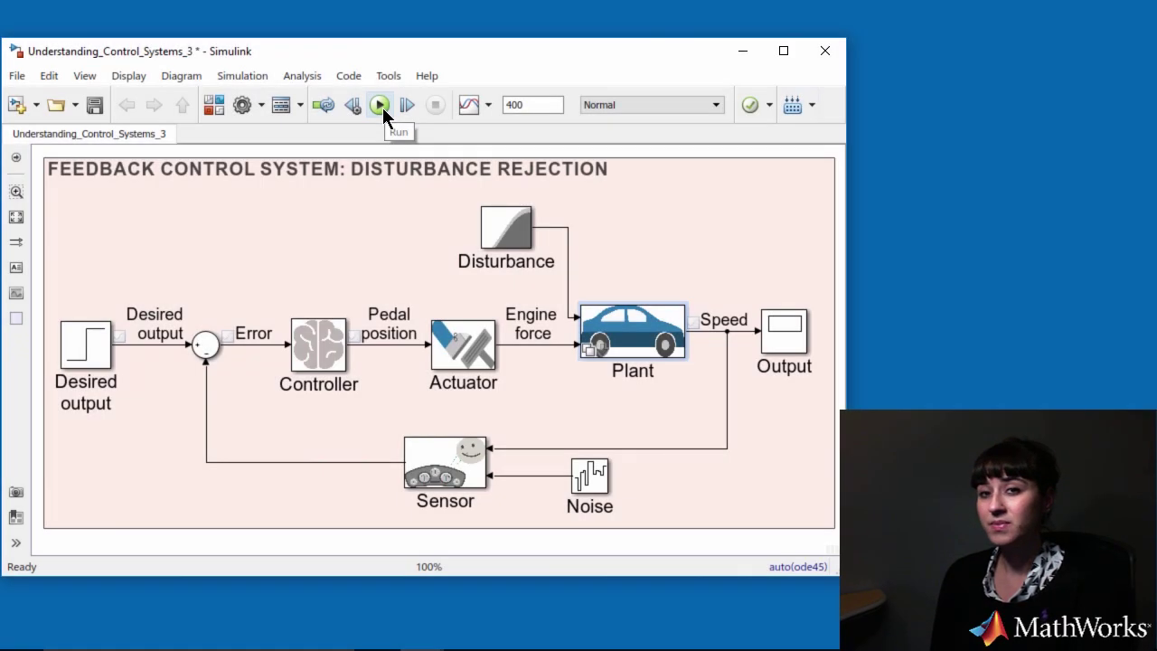
left_click(382, 107)
In the Data Inspector, plot Error, Pedal position, and Desired output with Speed in three subplots.
left_click(479, 109)
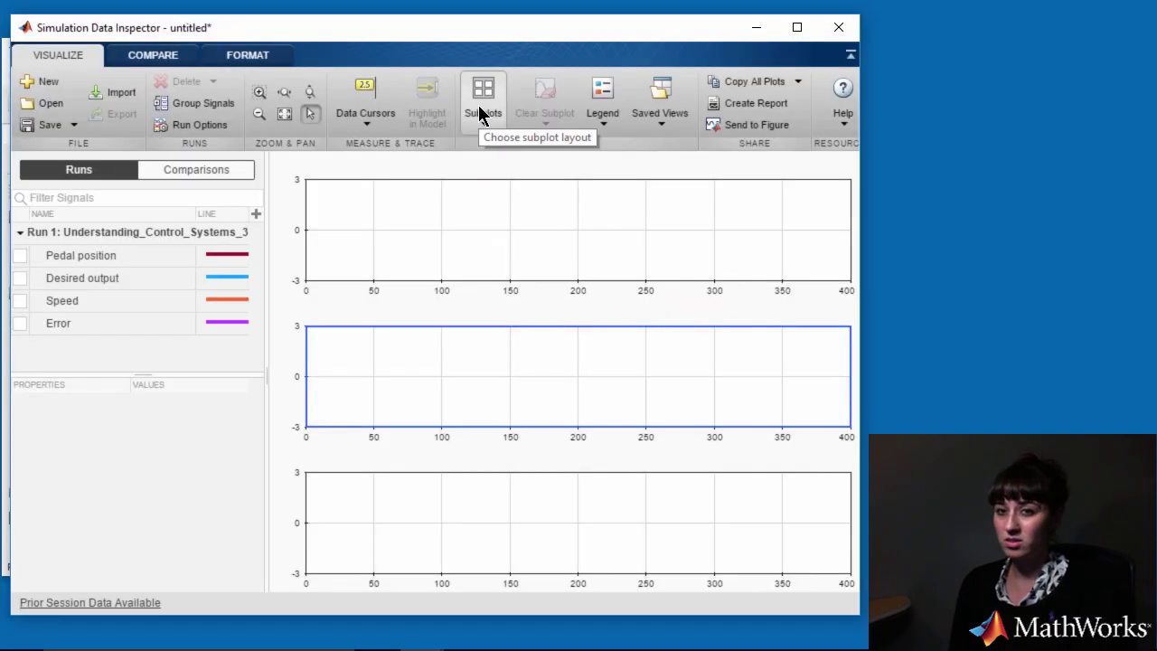
left_click_drag(154, 323, 542, 226)
left_click_drag(117, 257, 411, 381)
left_click_drag(117, 278, 411, 540)
left_click_drag(117, 301, 413, 555)
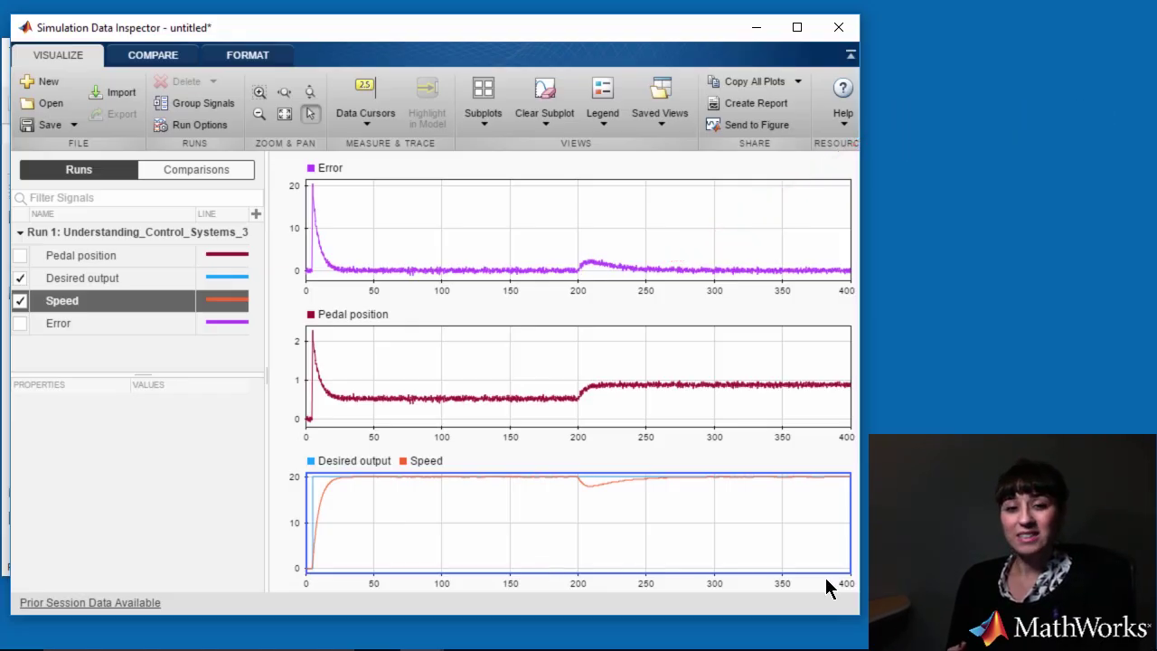
Close the Simulation Data Inspector to return to the disturbance-rejection feedback model.
left_click(837, 28)
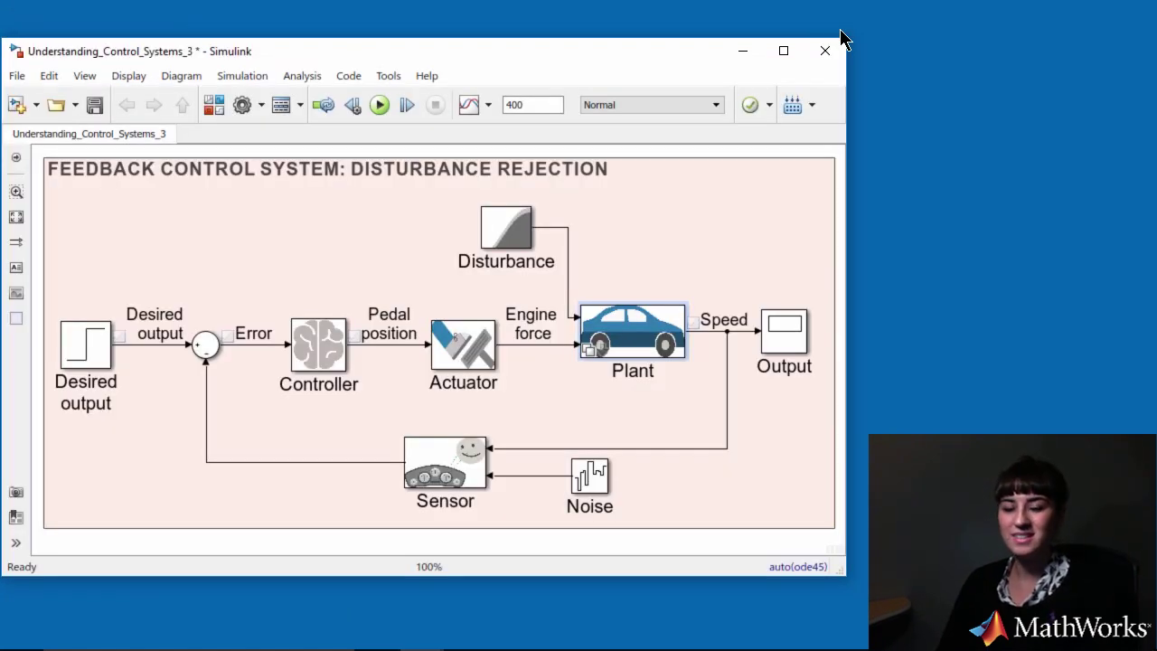